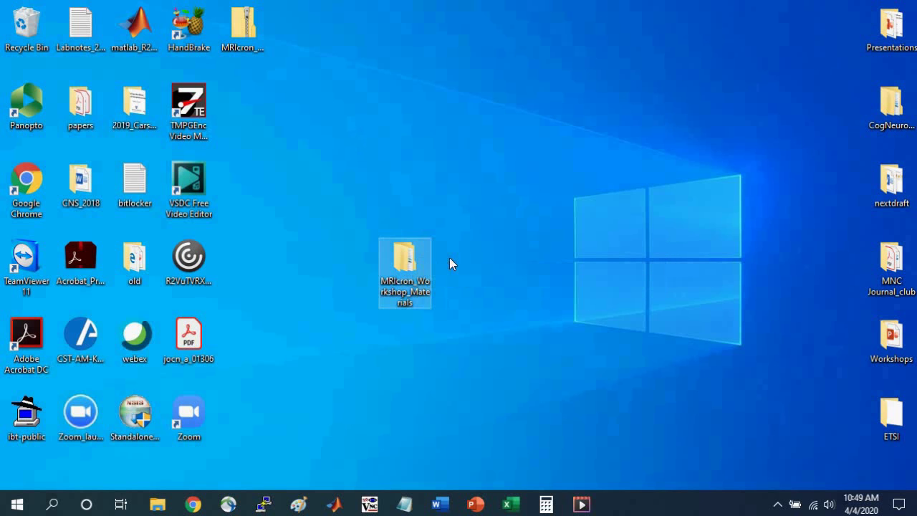
Open MRIcron_Workshop_Materials in File Explorer to show its six folders, including MRIcron_windows
mouse_move(422, 286)
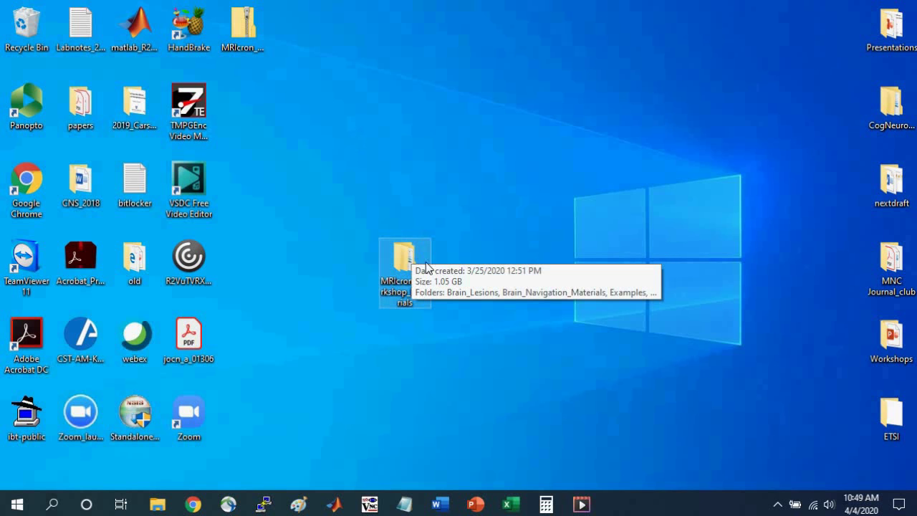
double_click(405, 262)
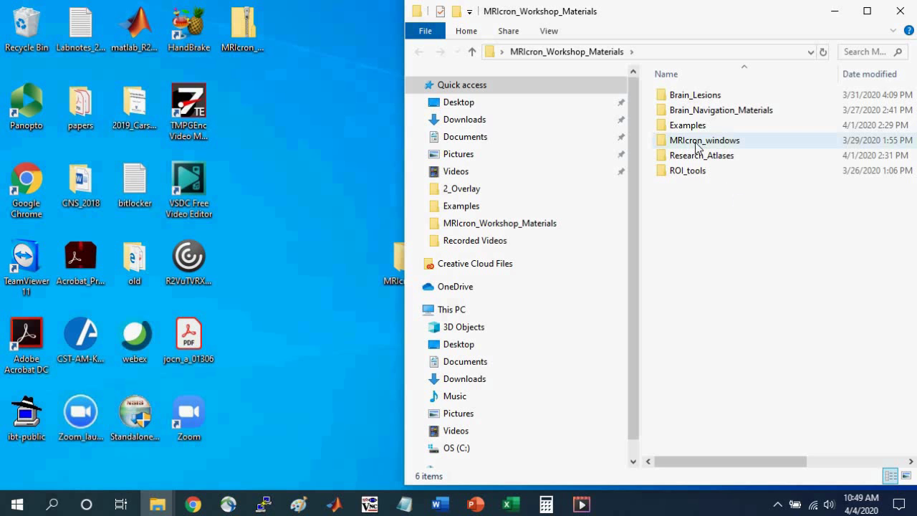
mouse_move(681, 146)
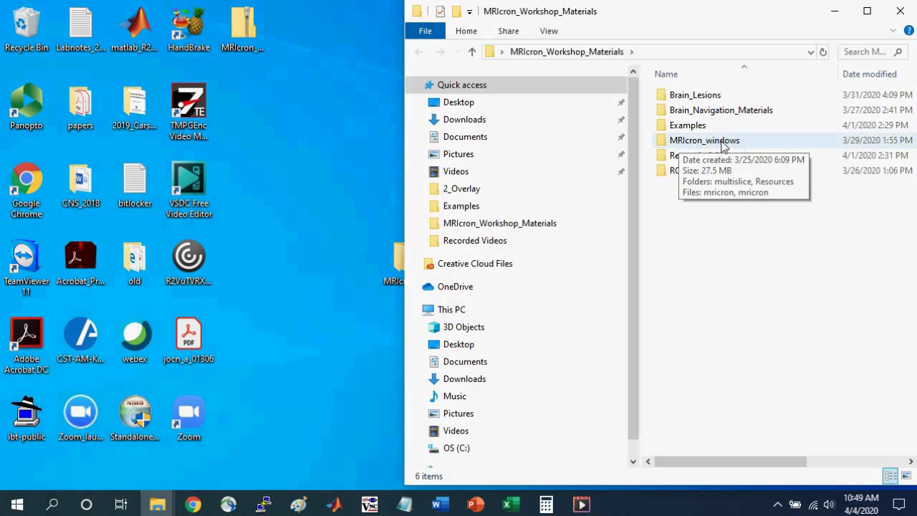
Launch mricron from MRIcron_windows and fit its window, narrower and taller, to the screen's top-left
double_click(675, 143)
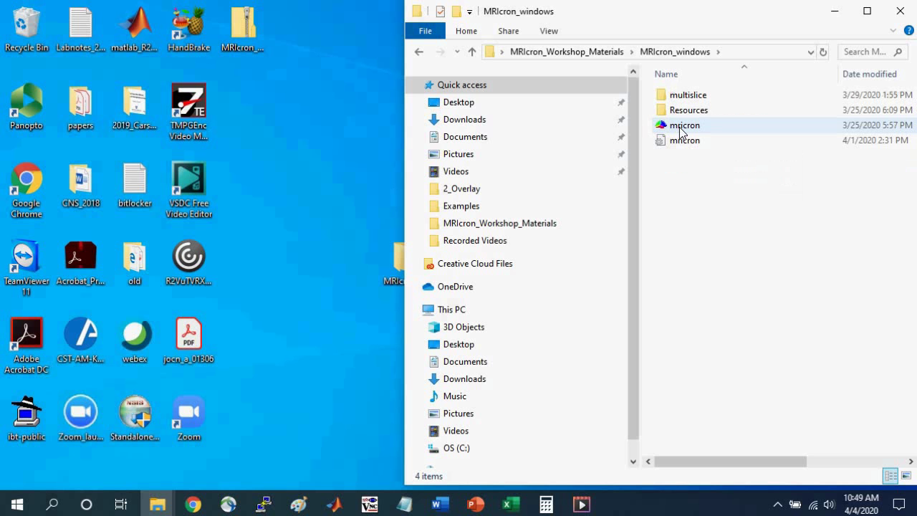
double_click(681, 127)
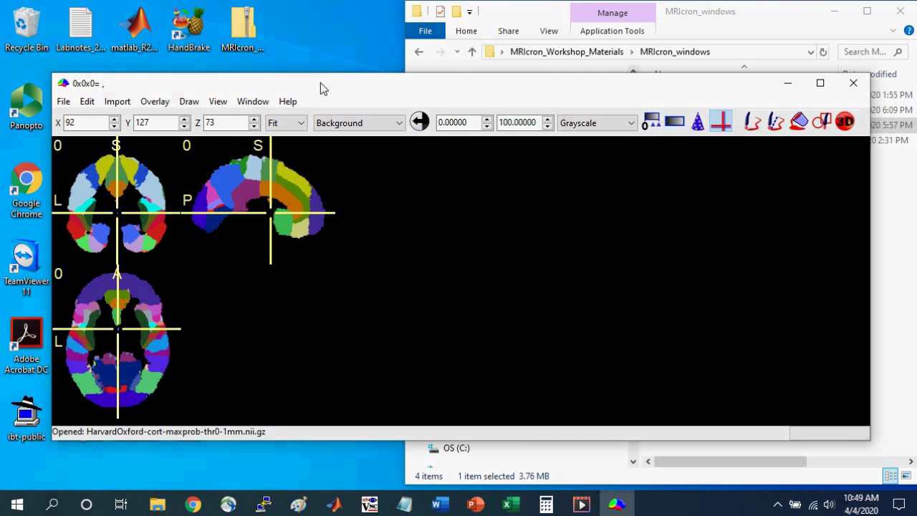
left_click_drag(322, 88, 272, 18)
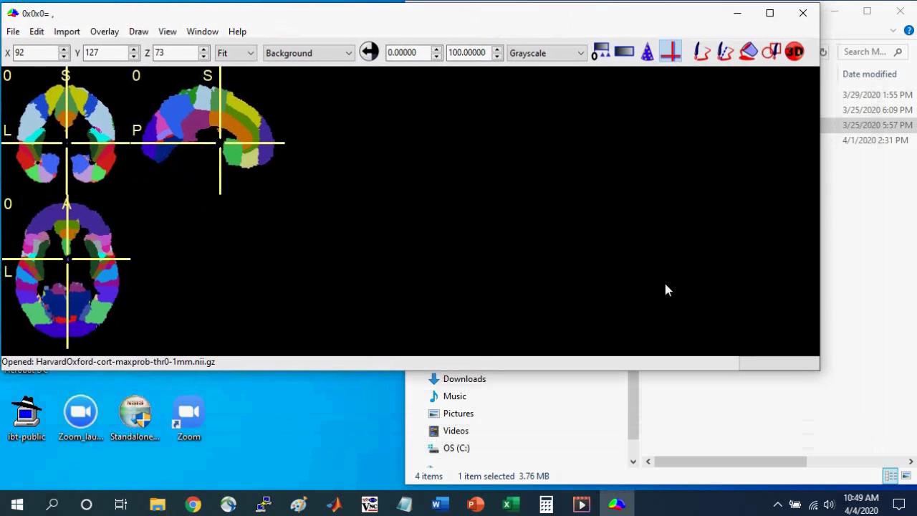
left_click_drag(822, 375, 507, 493)
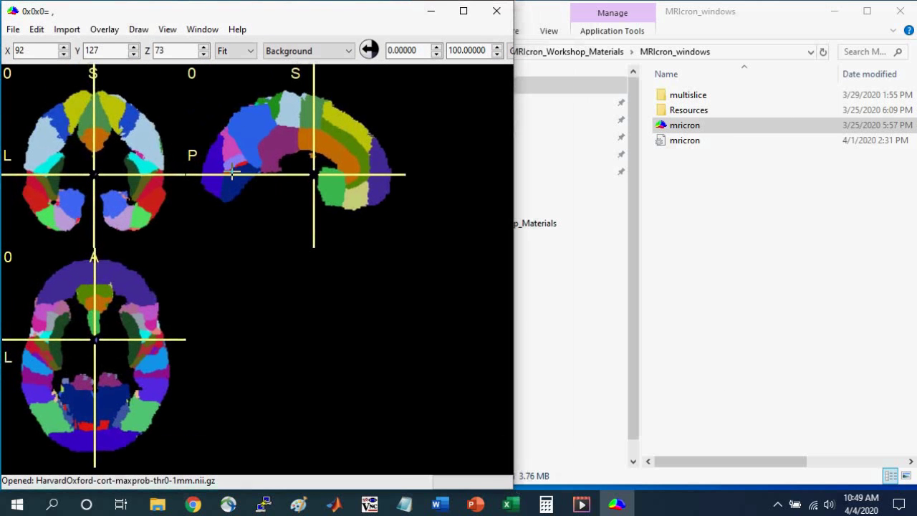
Load the ch2better.nii.gz template from File > Open templates as the grayscale background
left_click(13, 31)
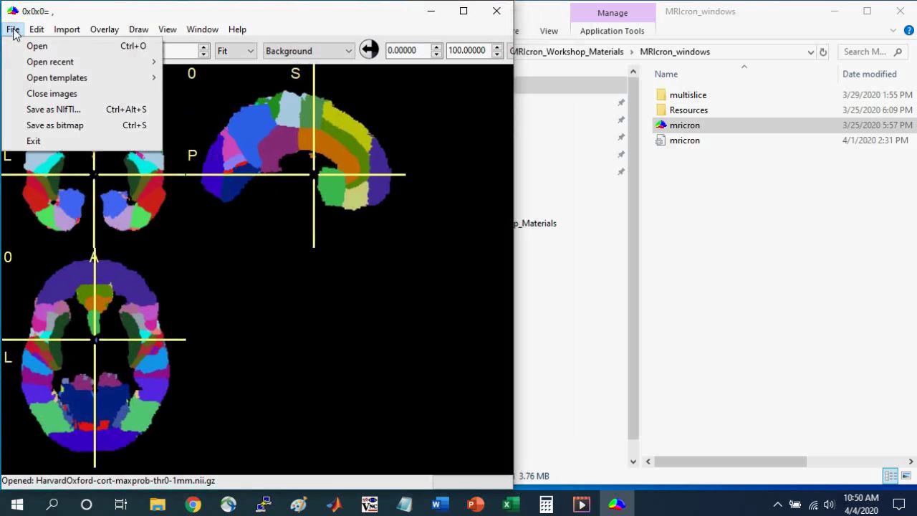
mouse_move(25, 80)
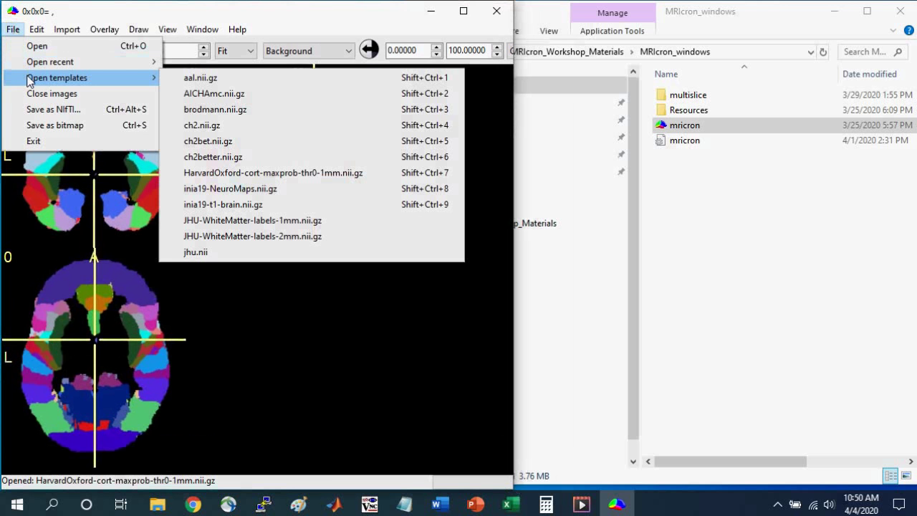
left_click(235, 163)
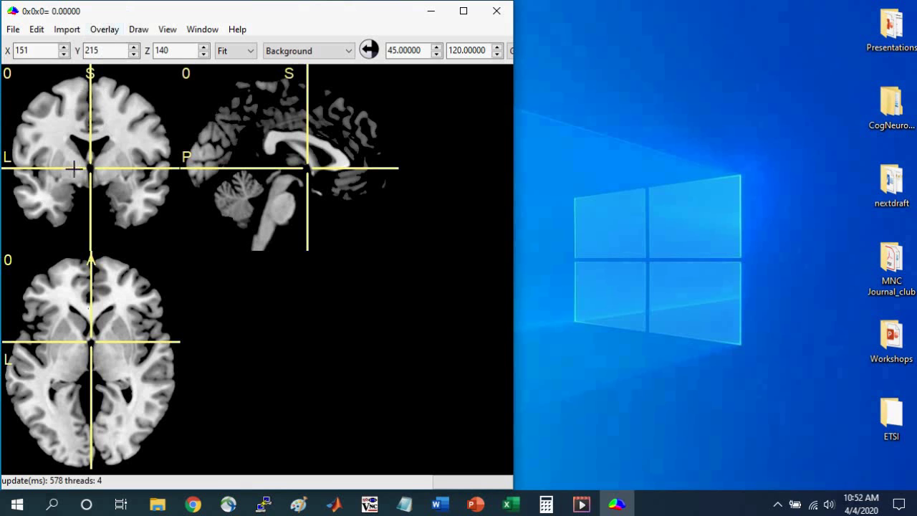
Overlay ATLAS_LOBES.nii from Brain_Navigation_Materials on the ch2better template
left_click(105, 29)
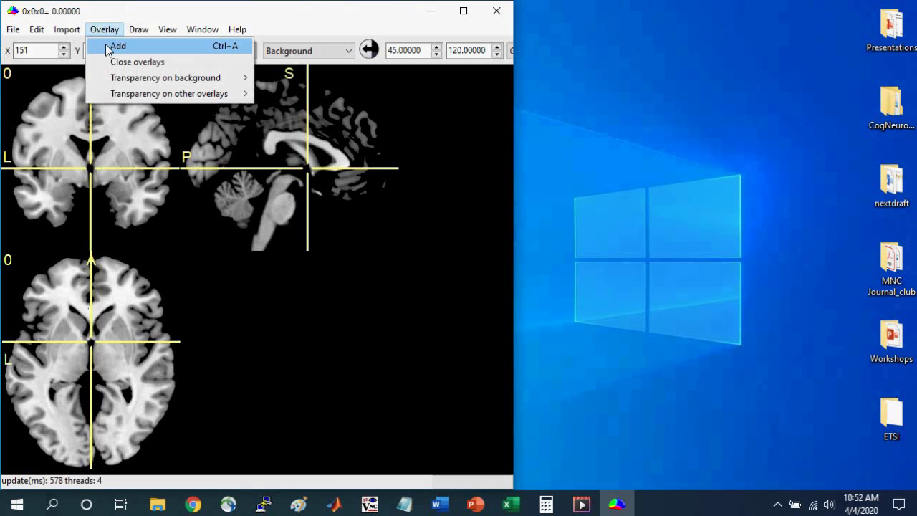
left_click(115, 45)
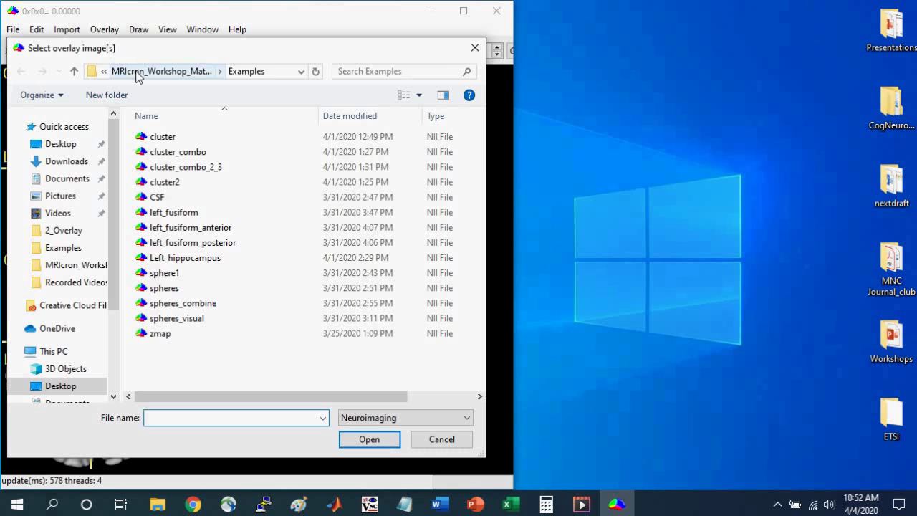
left_click(137, 72)
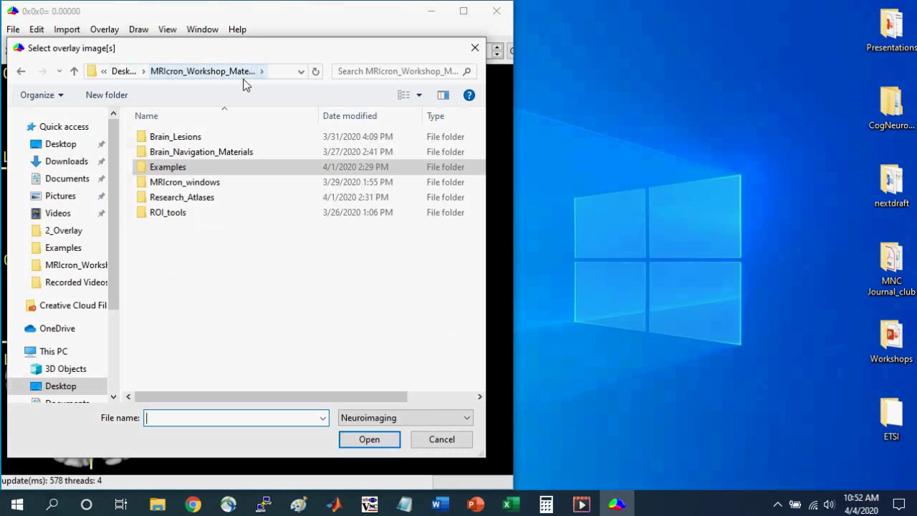
left_click_drag(485, 454, 702, 374)
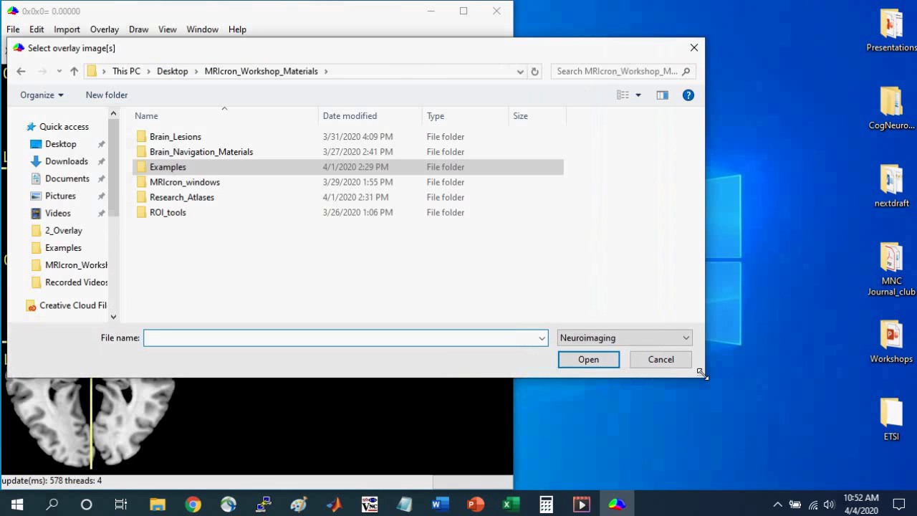
left_click(180, 158)
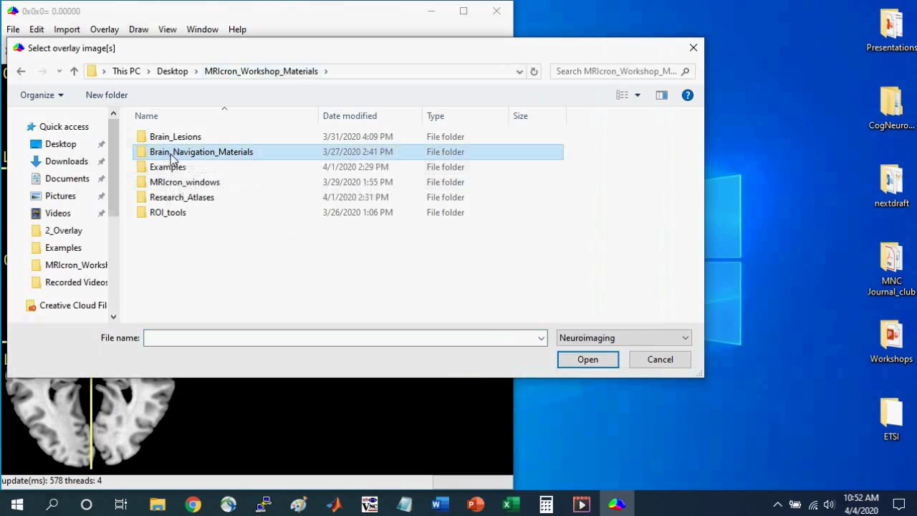
double_click(173, 158)
left_click_drag(165, 48, 355, 25)
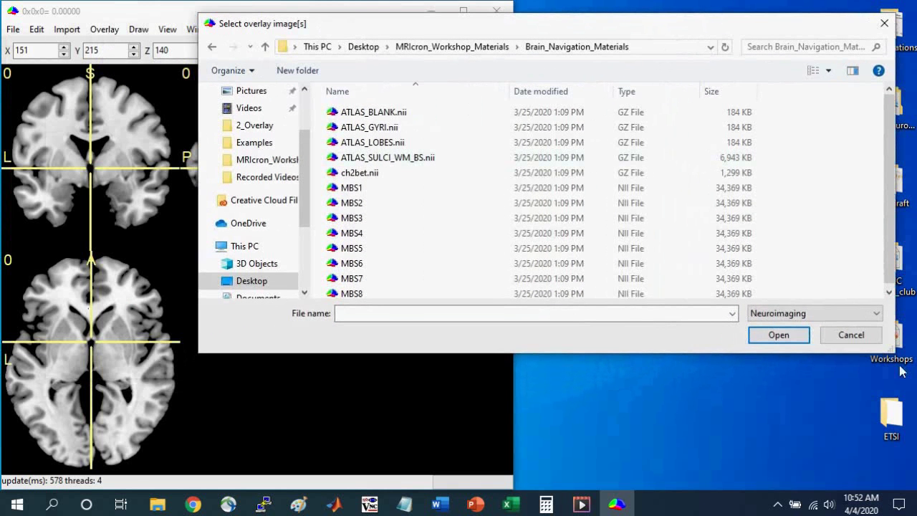
left_click_drag(889, 349, 817, 490)
left_click_drag(423, 29, 522, 22)
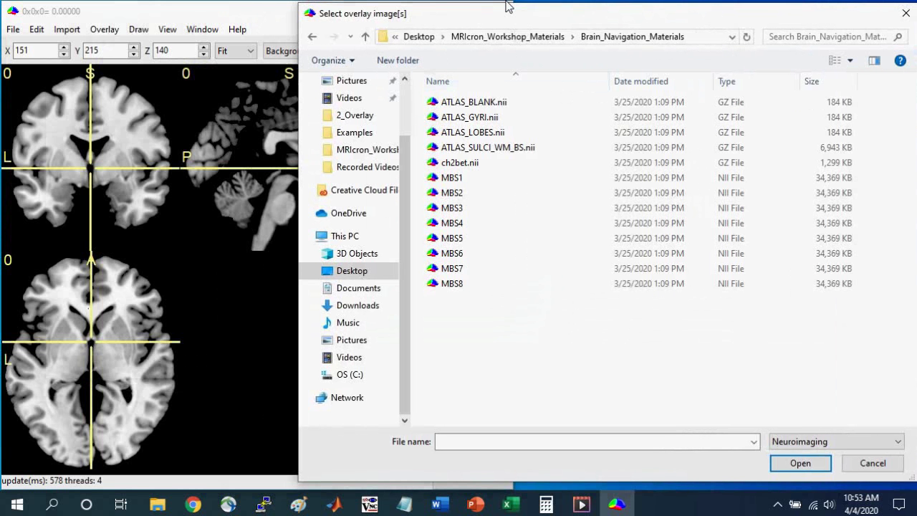
left_click(449, 137)
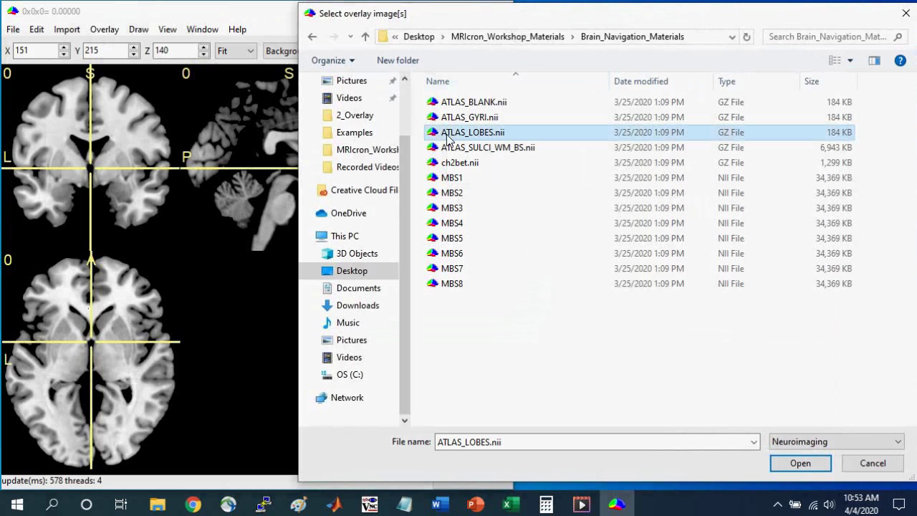
left_click(810, 466)
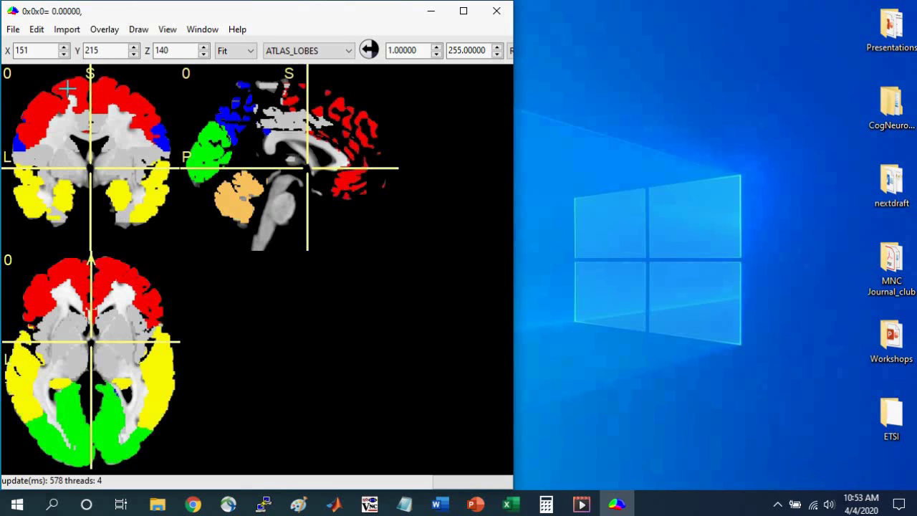
Move the crosshair from the right frontal lobe to Frontal_Lobe_L at X 84, Y 267, Z 232
left_click(119, 93)
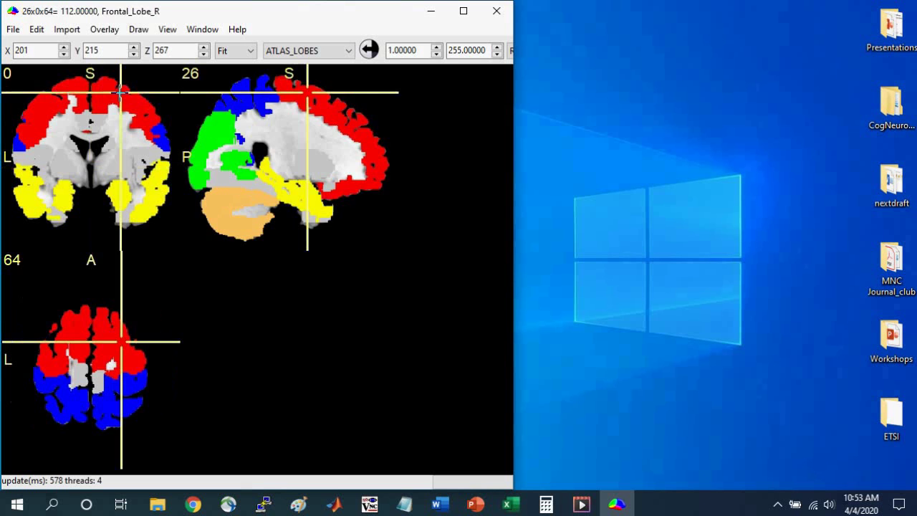
left_click_drag(323, 97, 337, 113)
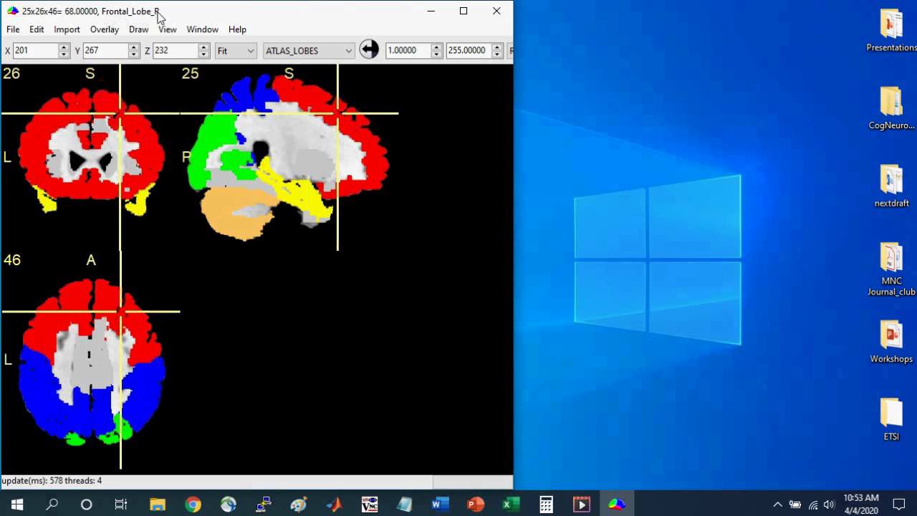
left_click(50, 113)
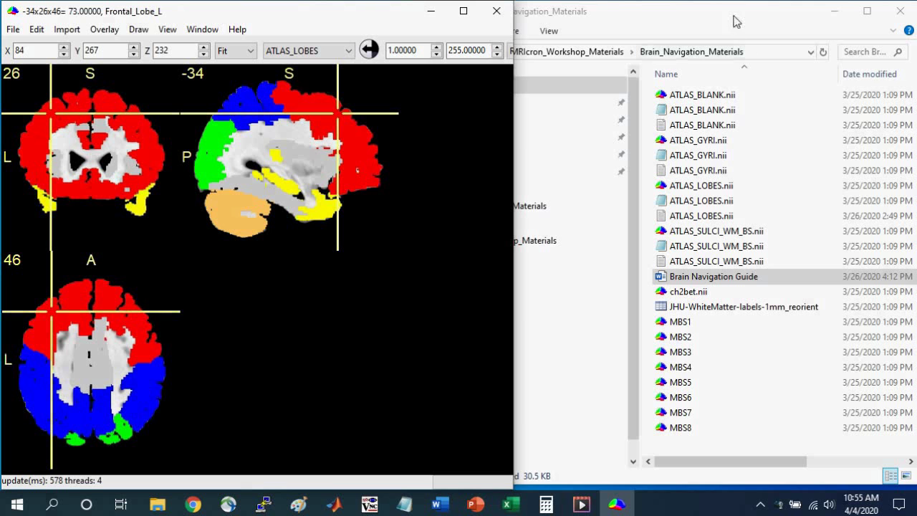
Open the Brain Navigation Guide from Brain_Navigation_Materials in Word, narrowed beside MRIcron
left_click(566, 52)
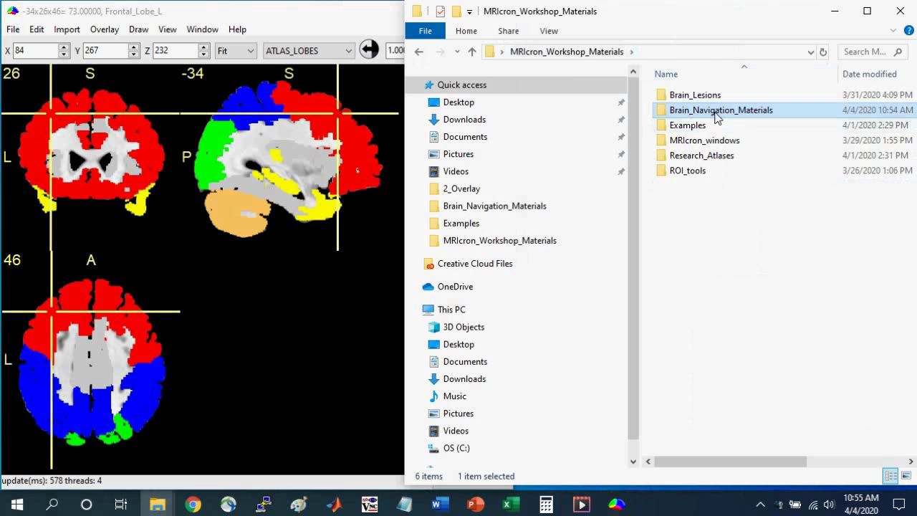
mouse_move(730, 117)
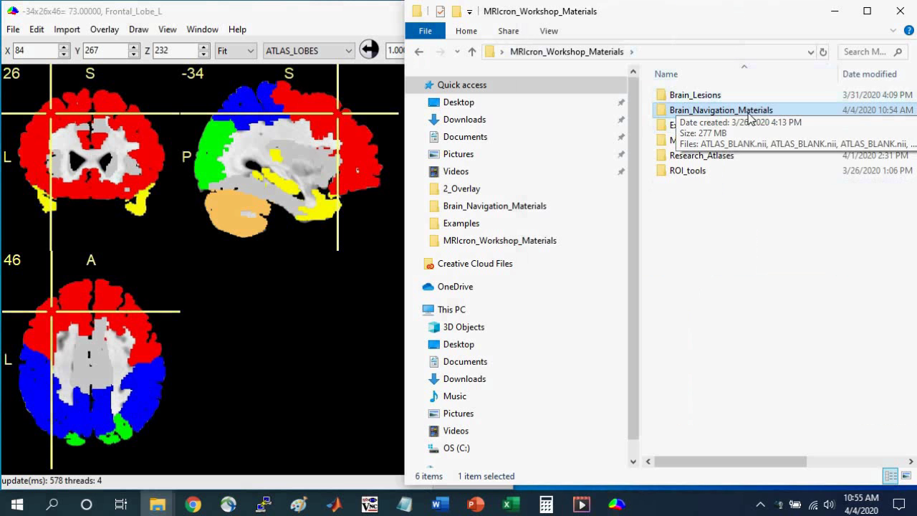
double_click(750, 117)
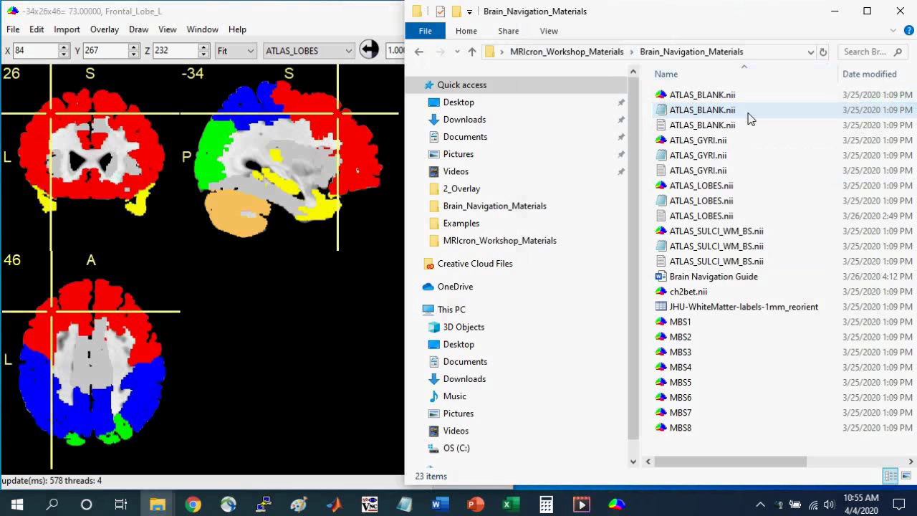
left_click(694, 284)
double_click(694, 283)
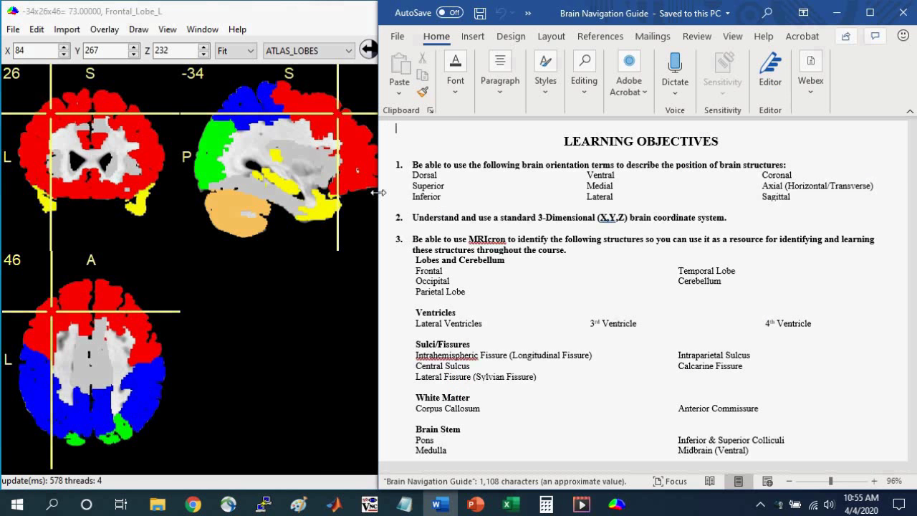
left_click_drag(377, 197, 416, 197)
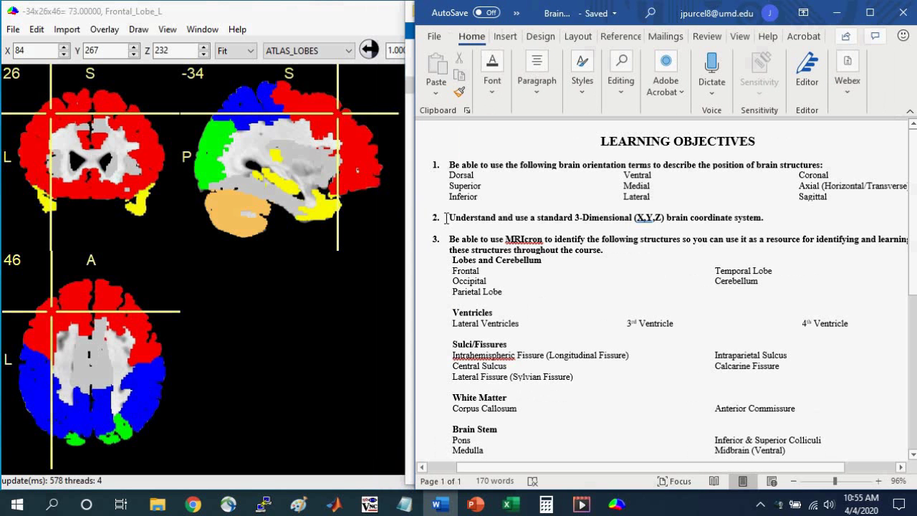
Select objective 3's Lobes and Cerebellum list in the Brain Navigation Guide
left_click_drag(764, 219, 428, 165)
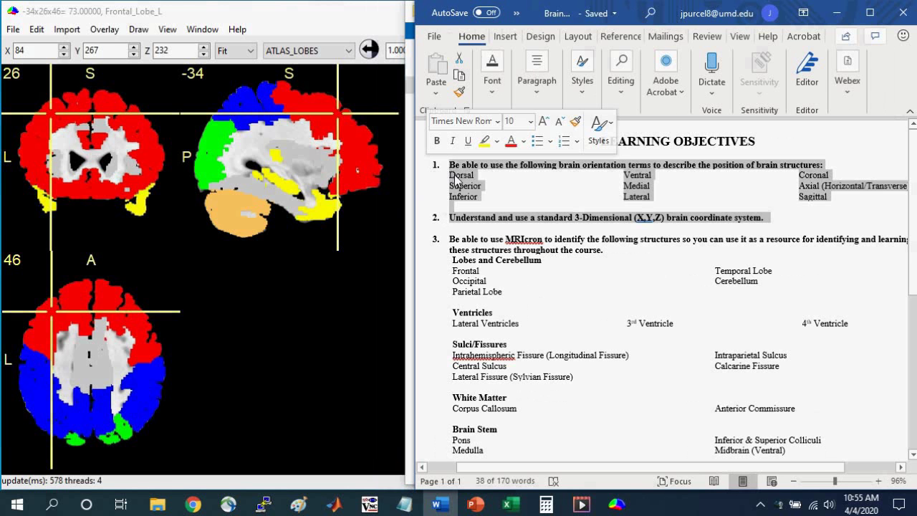
left_click(449, 244)
scroll(448, 215, "down", 3)
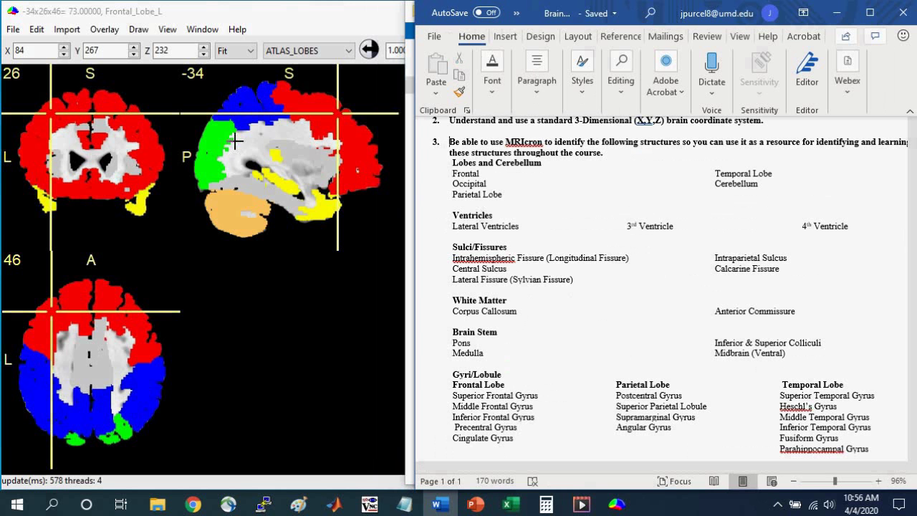
left_click(446, 142)
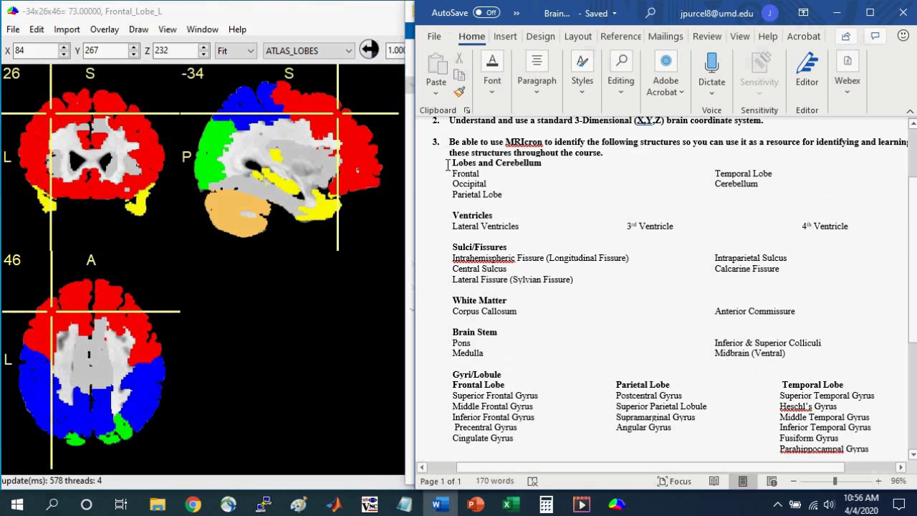
left_click_drag(448, 166, 800, 195)
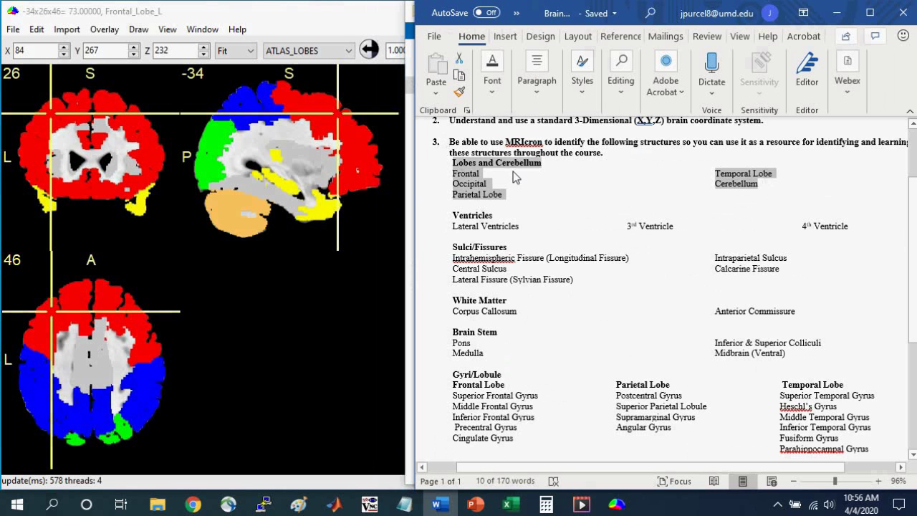
Narrow the MRIcron window beside the guide and jump to the left parietal lobe
left_click(307, 15)
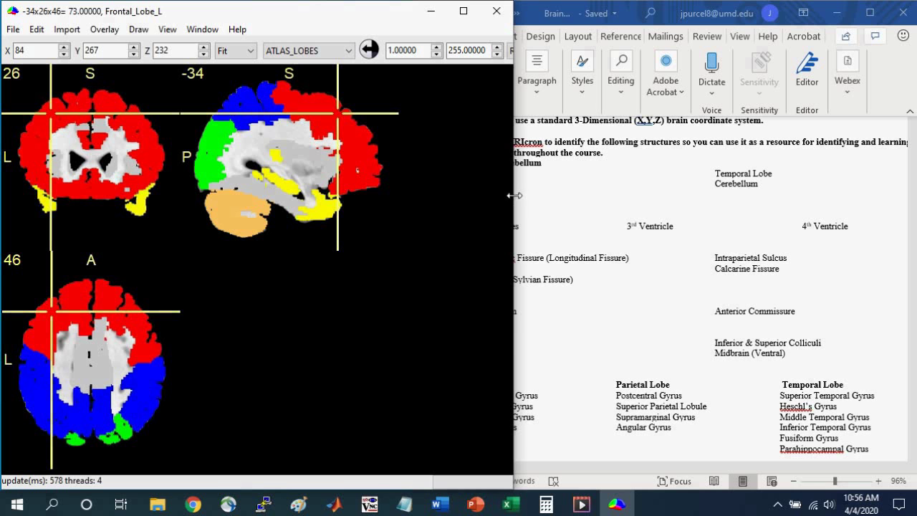
left_click_drag(515, 192, 437, 194)
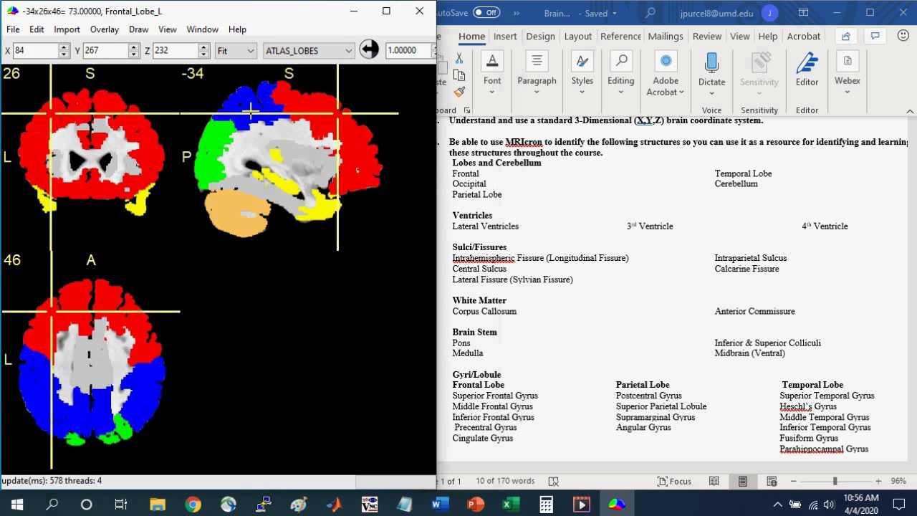
left_click(251, 109)
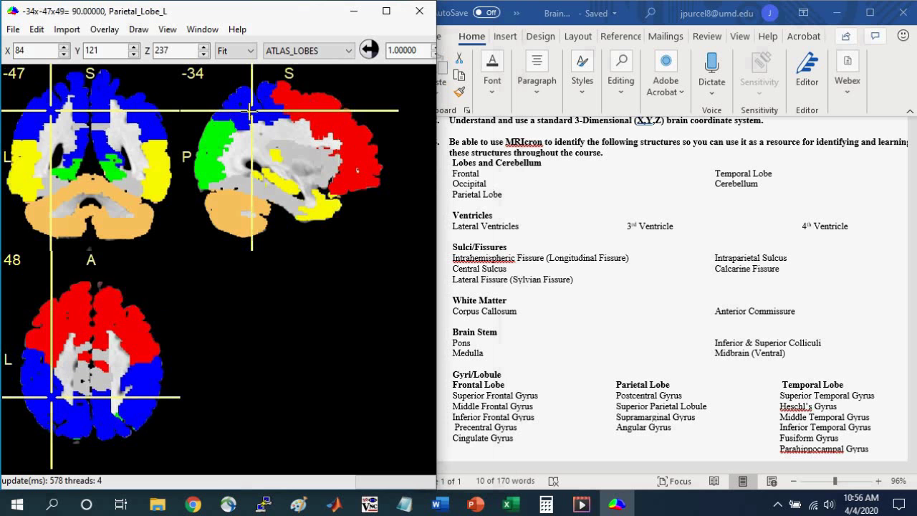
Visit the right parietal, left temporal and left occipital lobes, ending on Cerebellum_L
left_click(104, 90)
left_click(26, 163)
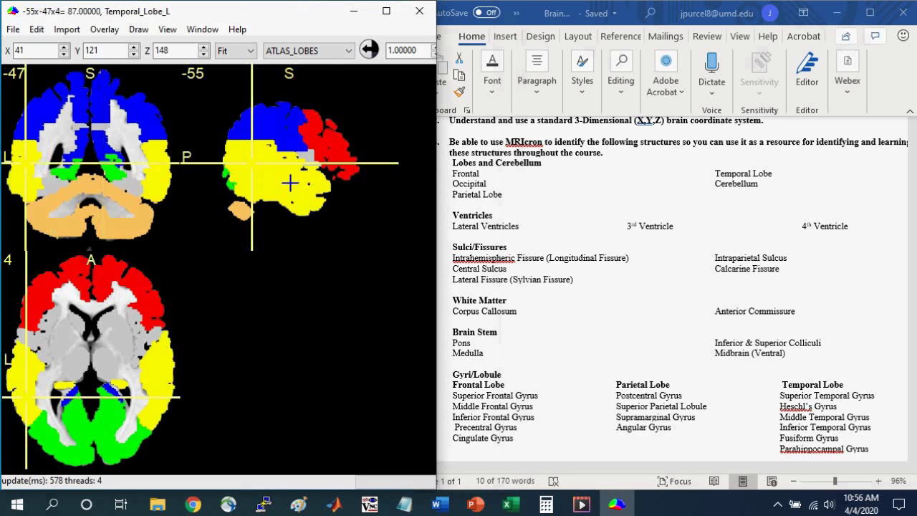
left_click(84, 428)
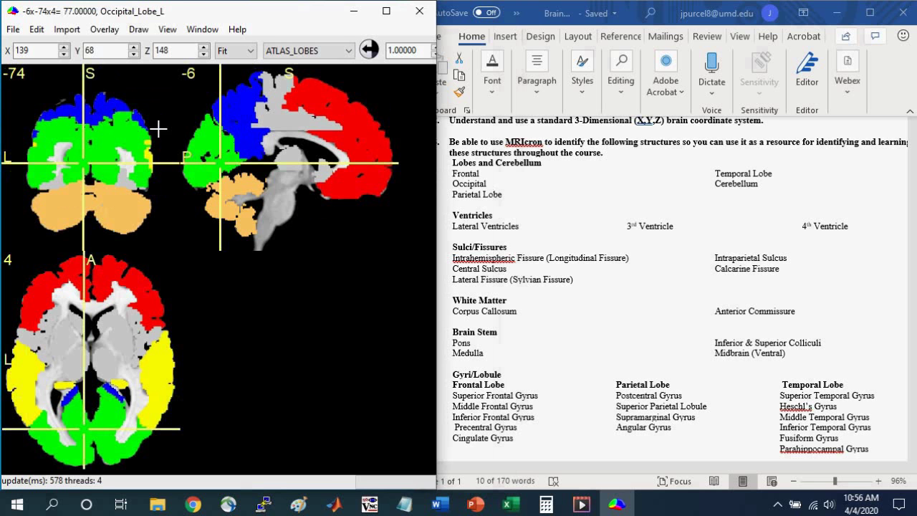
left_click(221, 209)
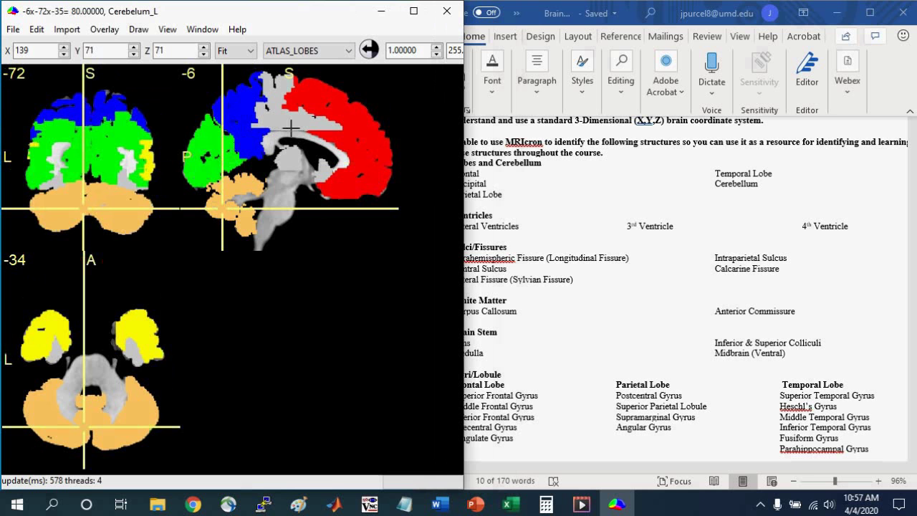
Open a 3-D render beside the slices and select Frontal_Lobe_L on it (X 77, Y 302, Z 216)
left_click(201, 30)
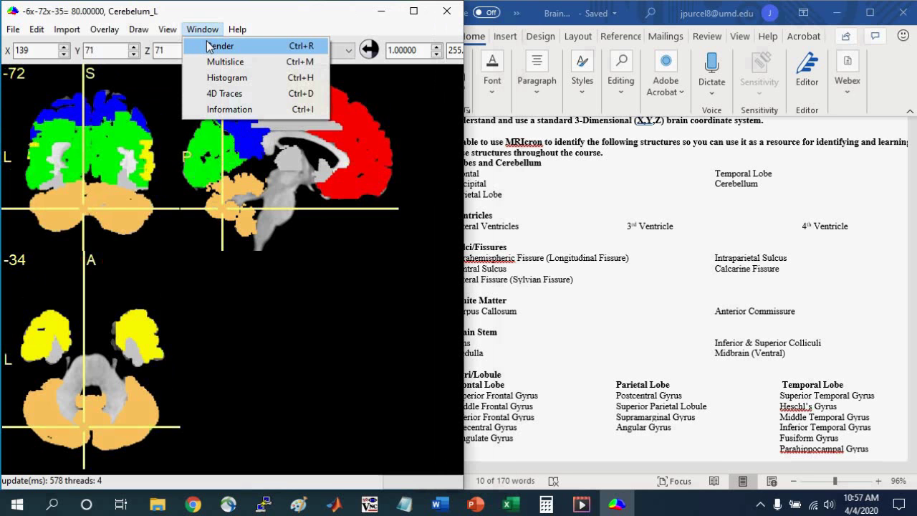
left_click(209, 47)
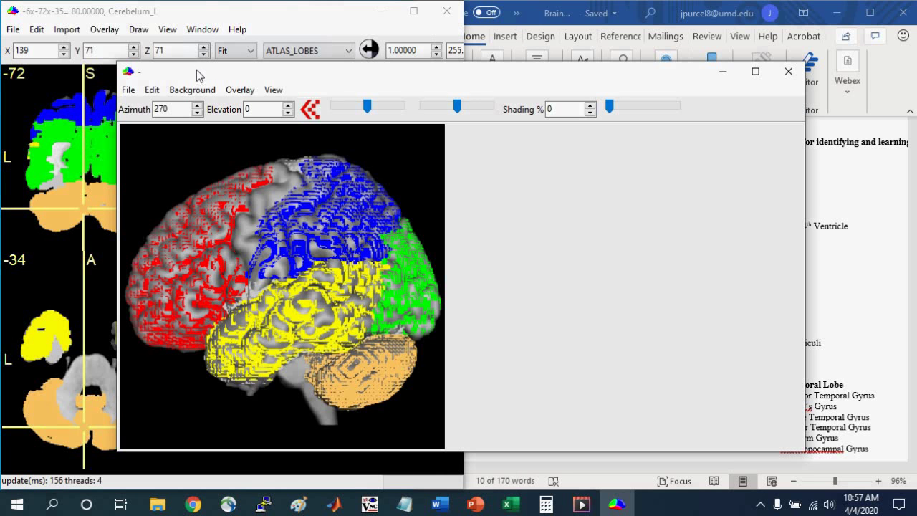
left_click_drag(197, 74, 288, 31)
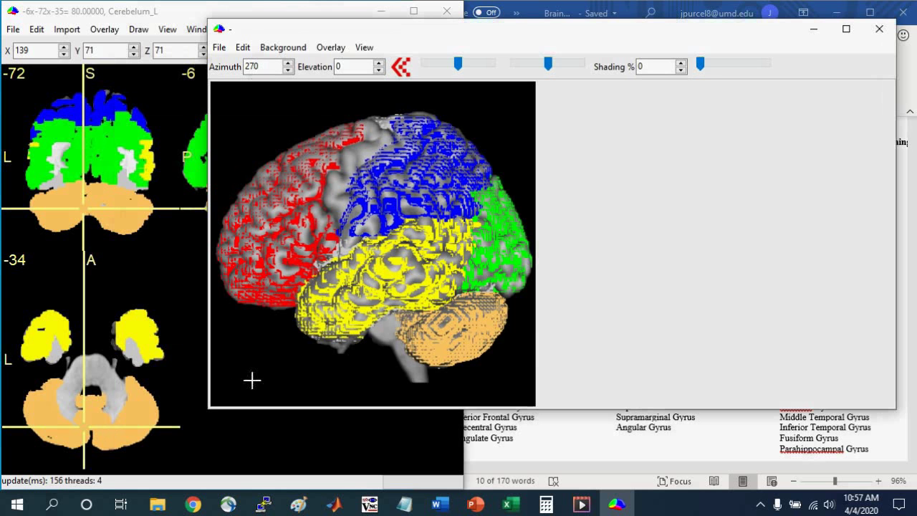
left_click_drag(208, 409, 452, 463)
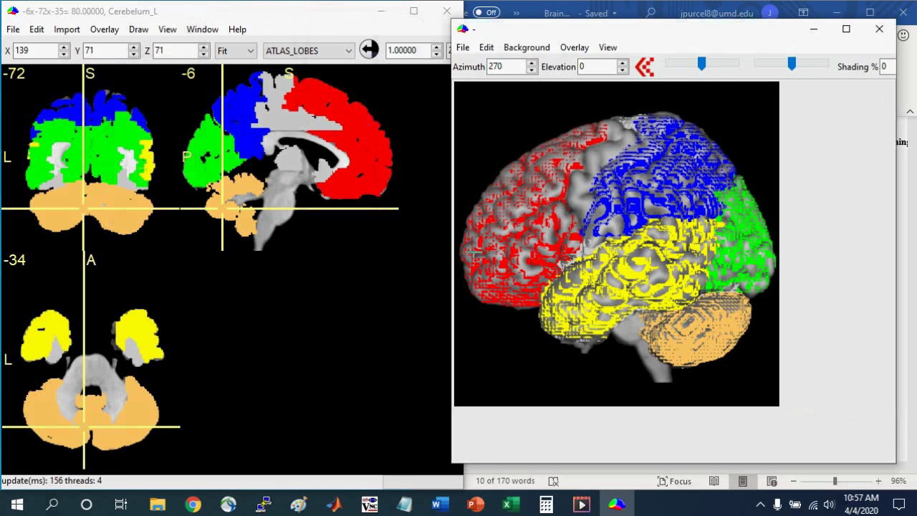
left_click(524, 209)
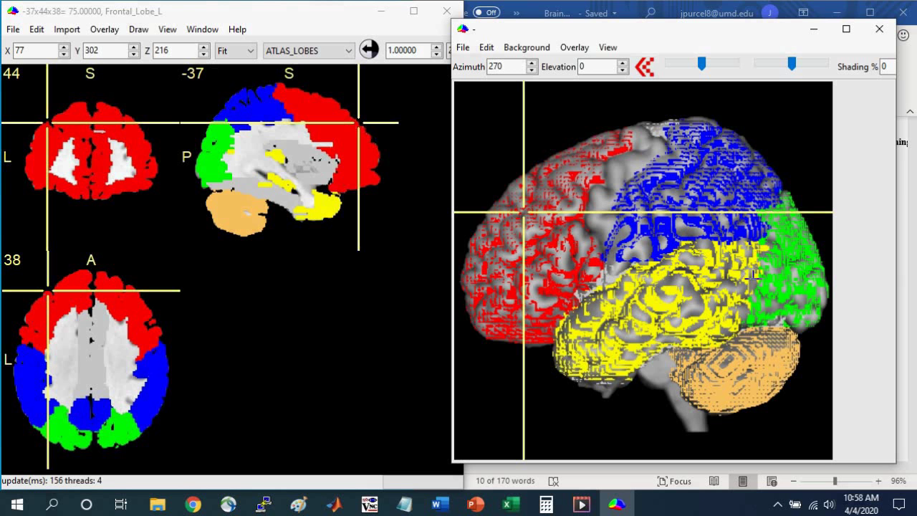
Set the render overlay search to Any Depth and select a parietal point (-54, -47, 52)
left_click(575, 48)
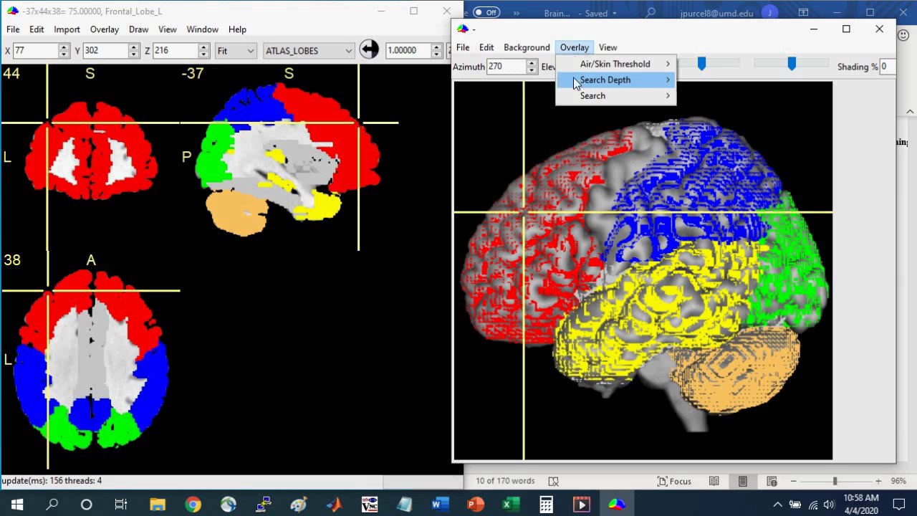
mouse_move(578, 89)
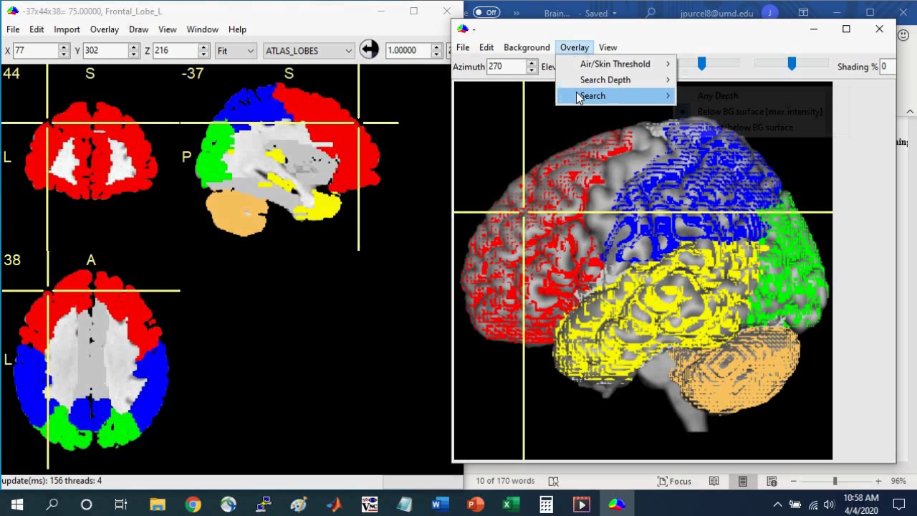
left_click(718, 96)
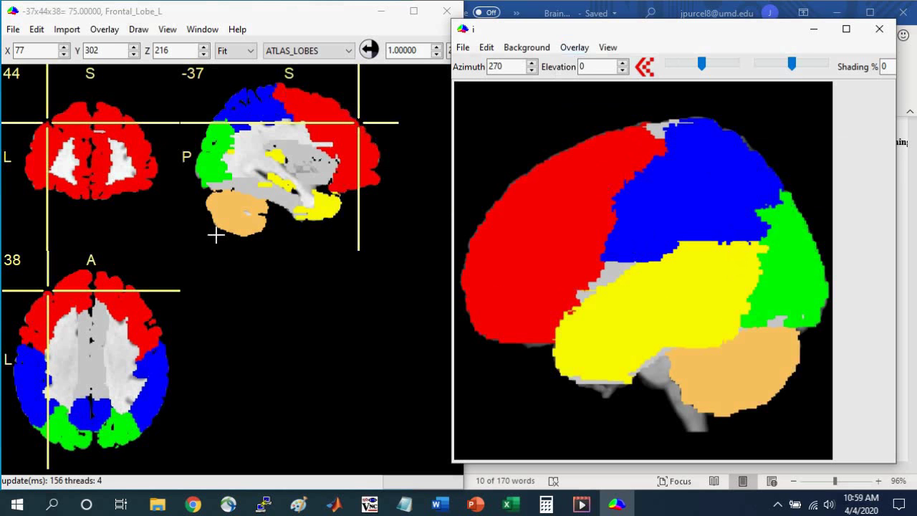
left_click(707, 182)
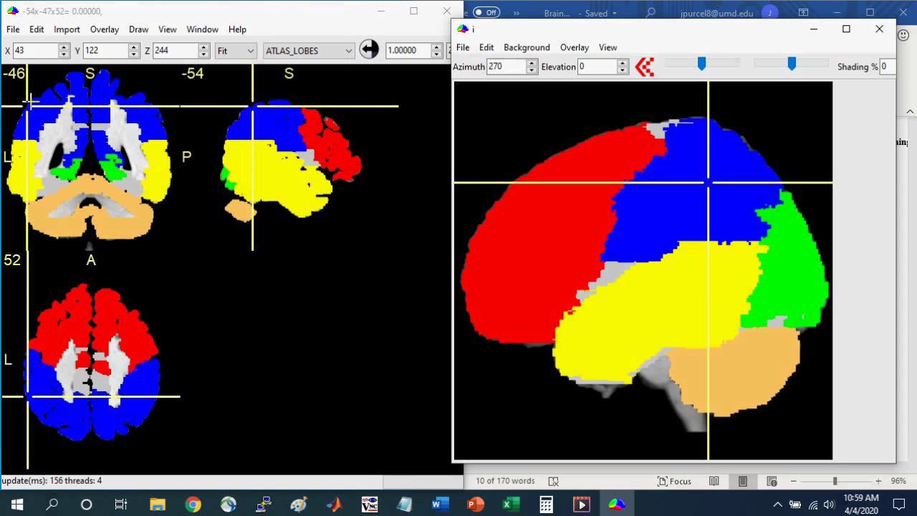
left_click(185, 15)
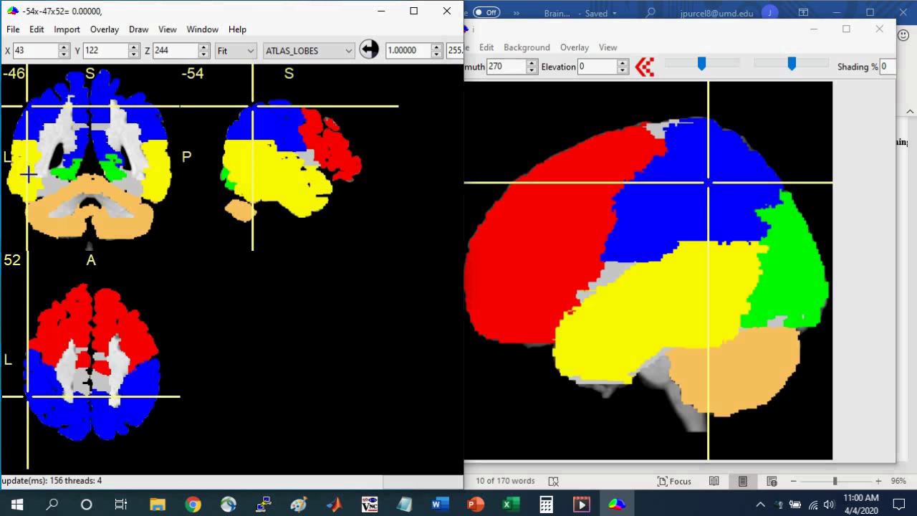
Set the overlay transparency on the background to 60%
left_click(104, 29)
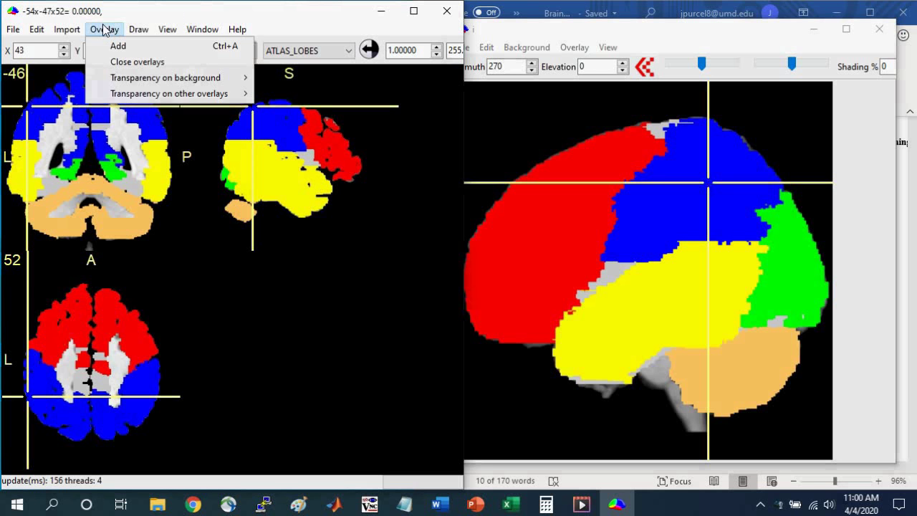
mouse_move(112, 80)
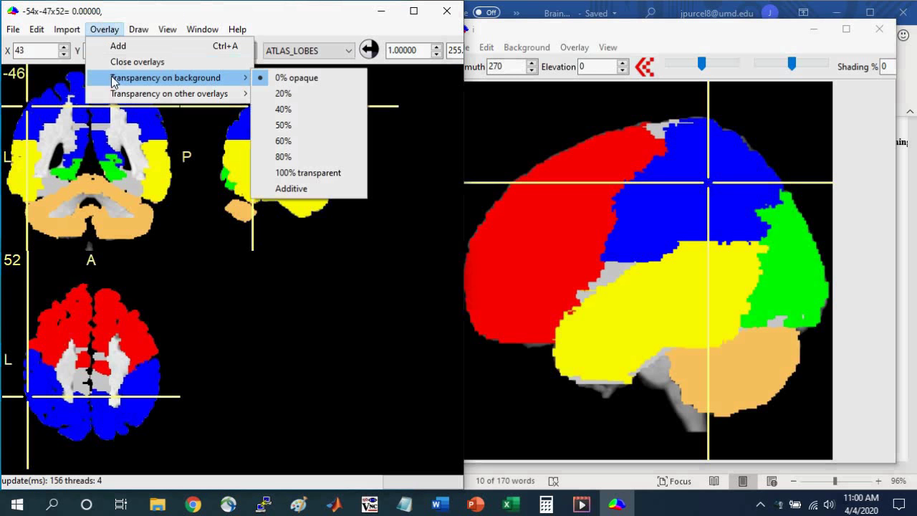
left_click(291, 141)
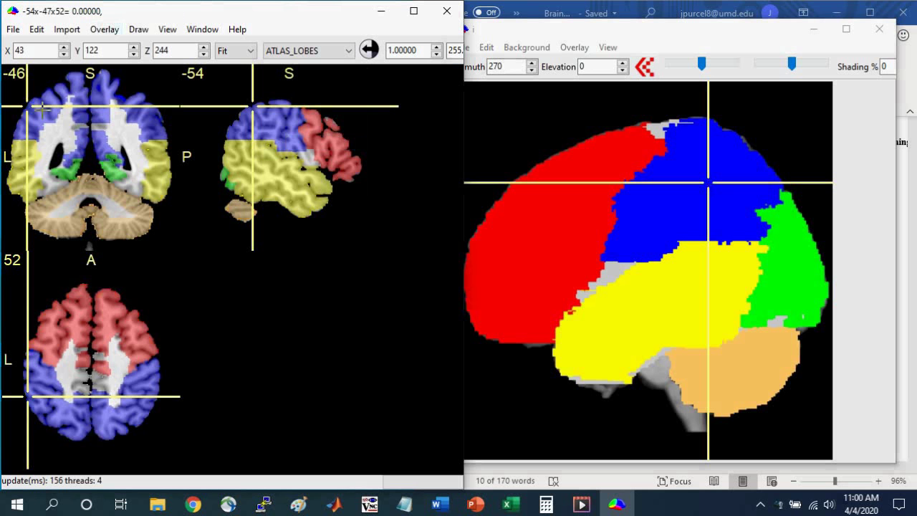
Move the crosshair to Temporal-Occipital_L at -31, -46, -14
left_click(25, 172)
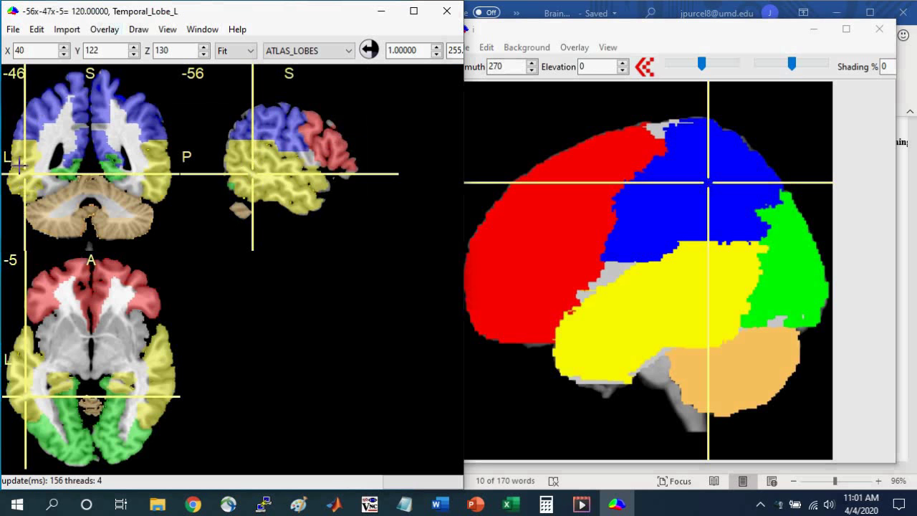
left_click(48, 190)
left_click_drag(45, 190, 48, 183)
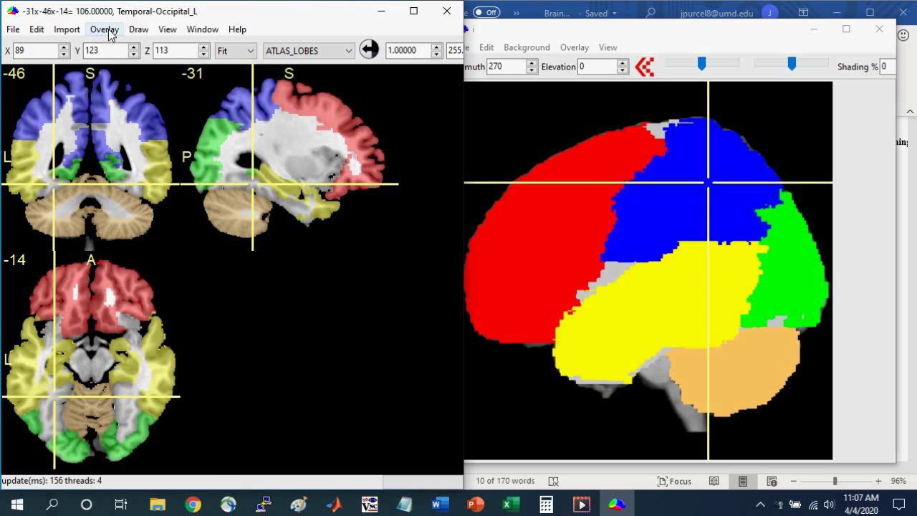
Close the lobe overlay, add ATLAS_GYRI.nii, and bring the Word objectives forward
left_click(108, 29)
left_click(118, 62)
left_click(104, 30)
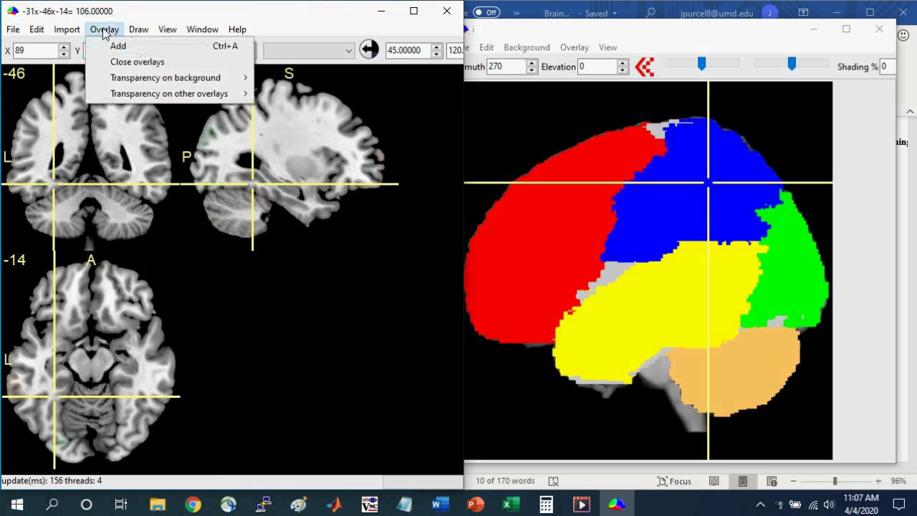
left_click(111, 47)
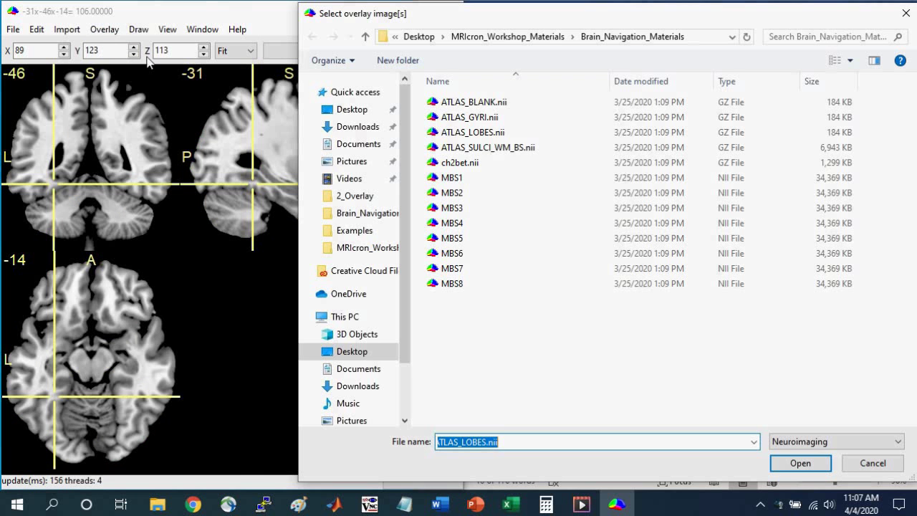
left_click(470, 117)
left_click(800, 464)
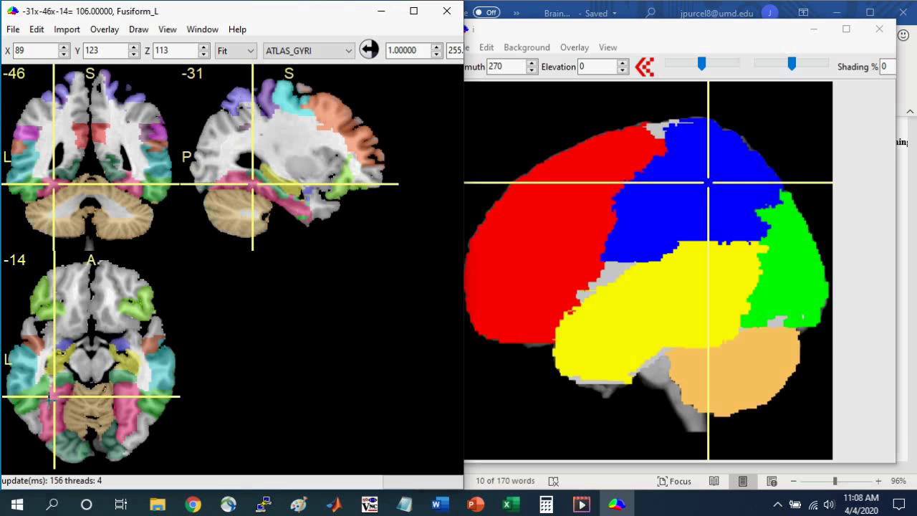
left_click(914, 430)
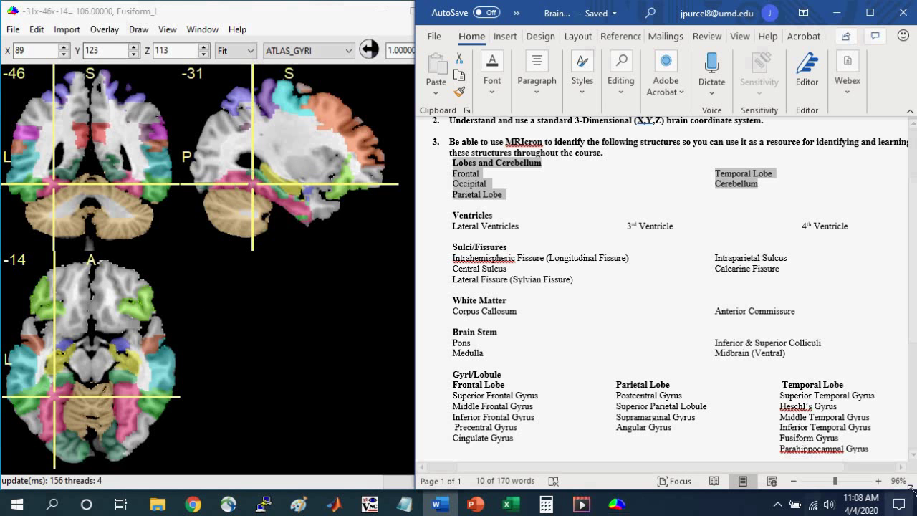
Highlight Fusiform Gyrus in the Word objectives list and return to MRIcron
left_click_drag(843, 440, 781, 433)
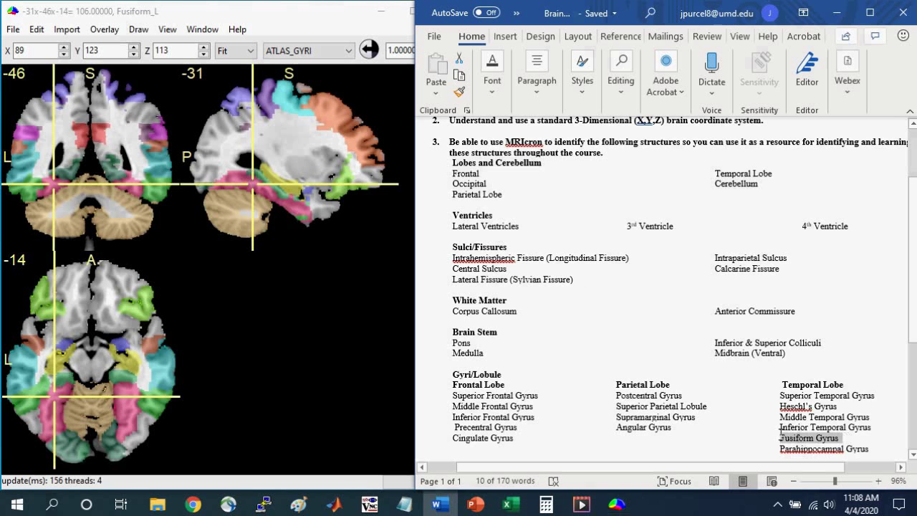
left_click(185, 10)
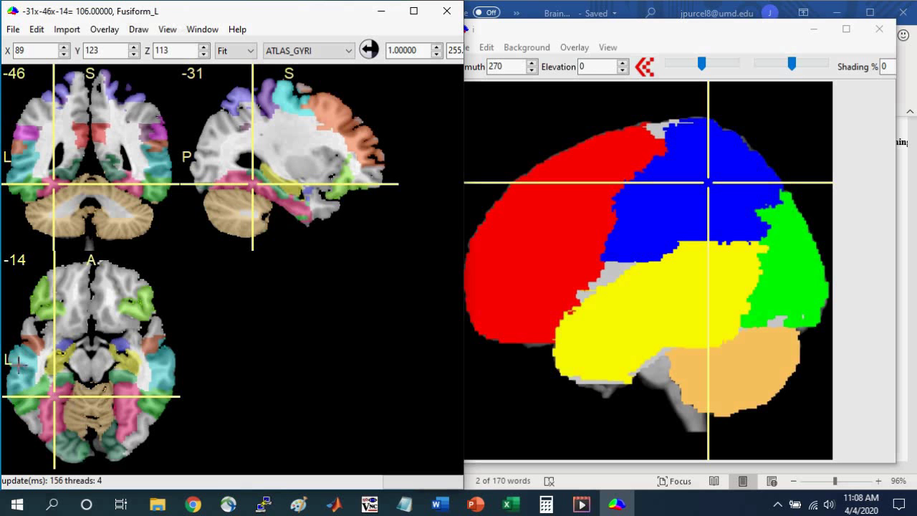
left_click(909, 412)
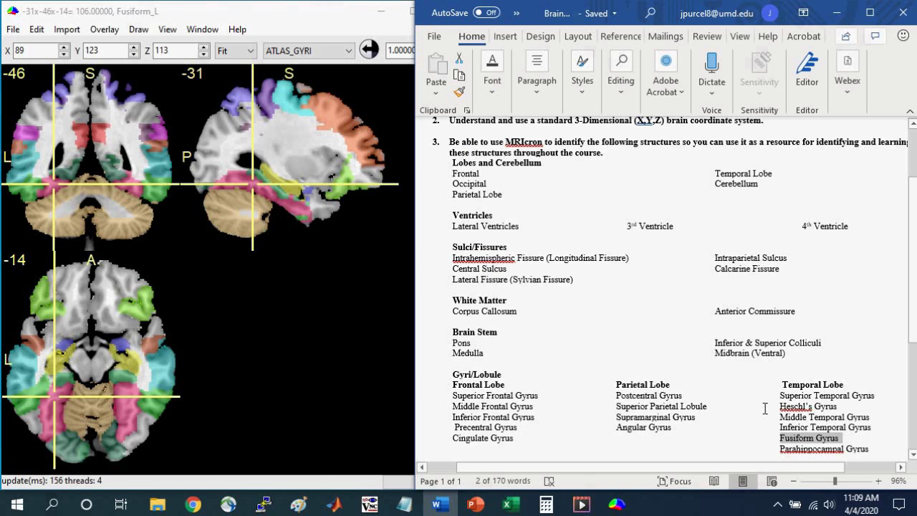
left_click(387, 301)
Move the crosshair through Hippocampus_L, Amygdala_L, Mid_Frontal_L and Inf_Frontal_L to Sup_Frontal_L
left_click(59, 359)
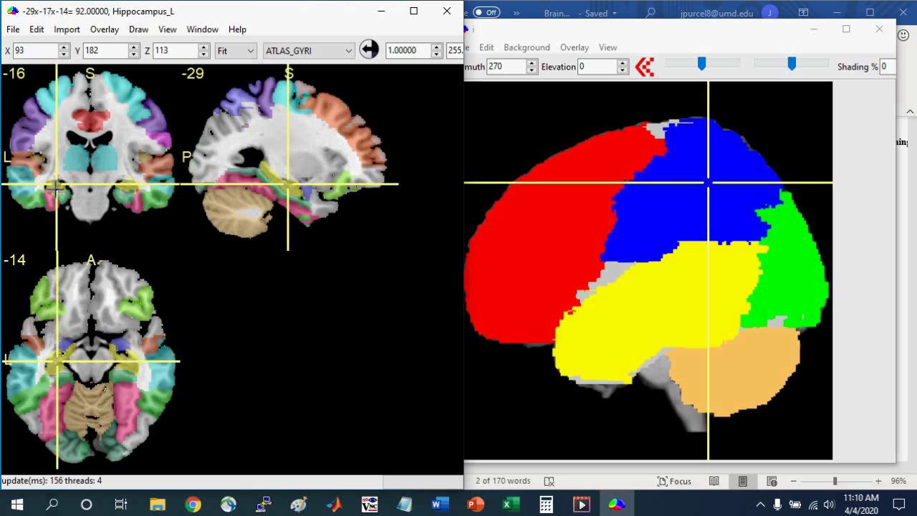
left_click(295, 190)
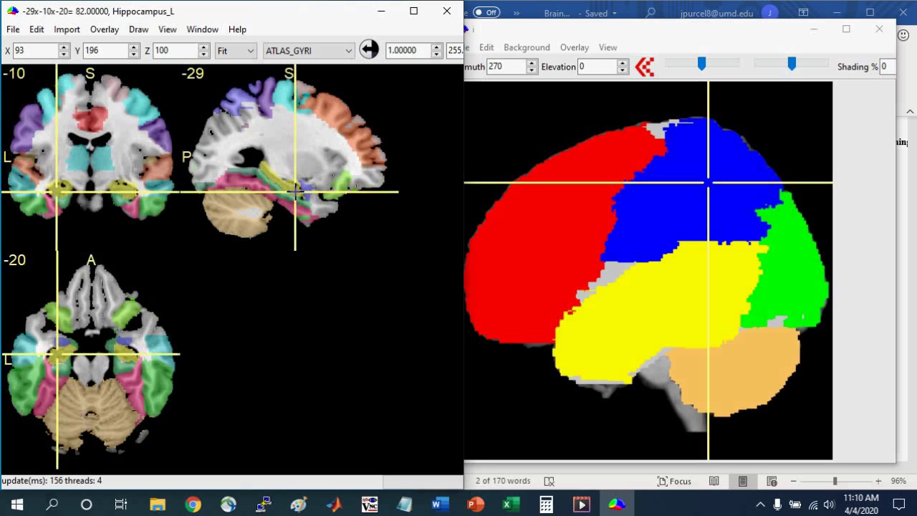
left_click_drag(296, 190, 302, 191)
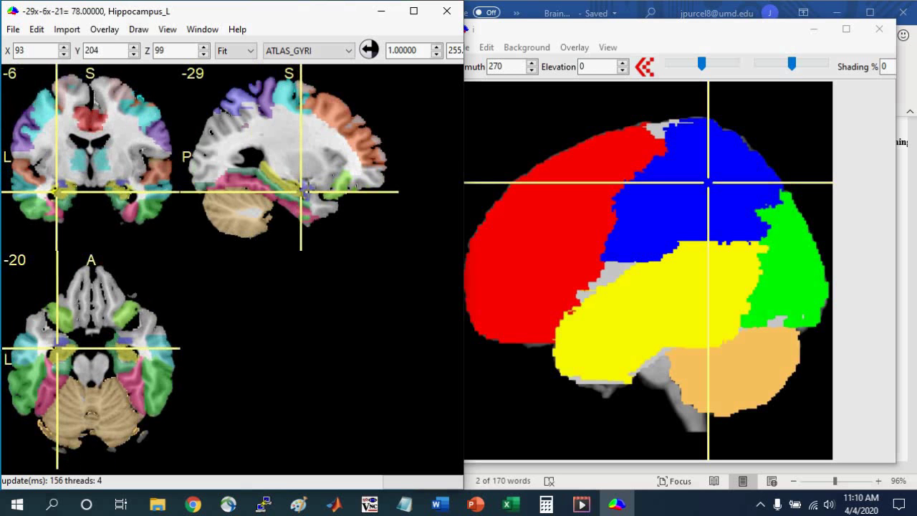
left_click(306, 187)
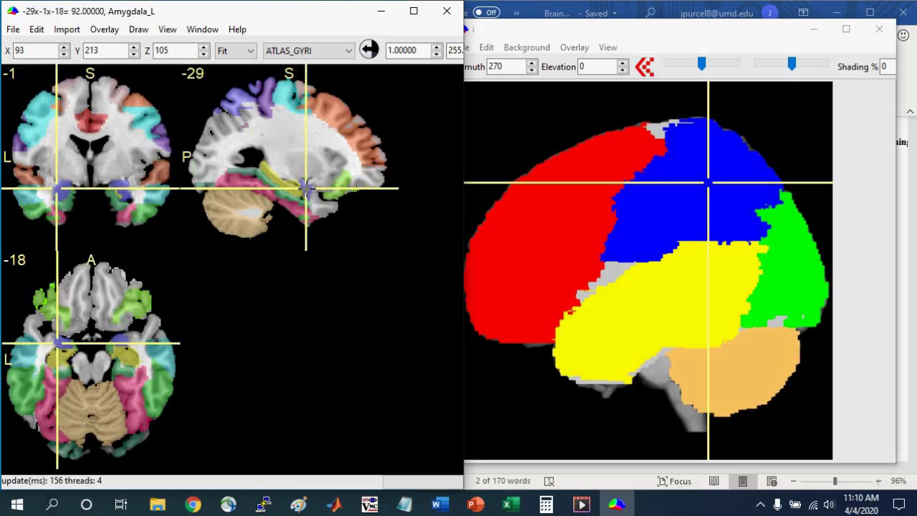
left_click(334, 106)
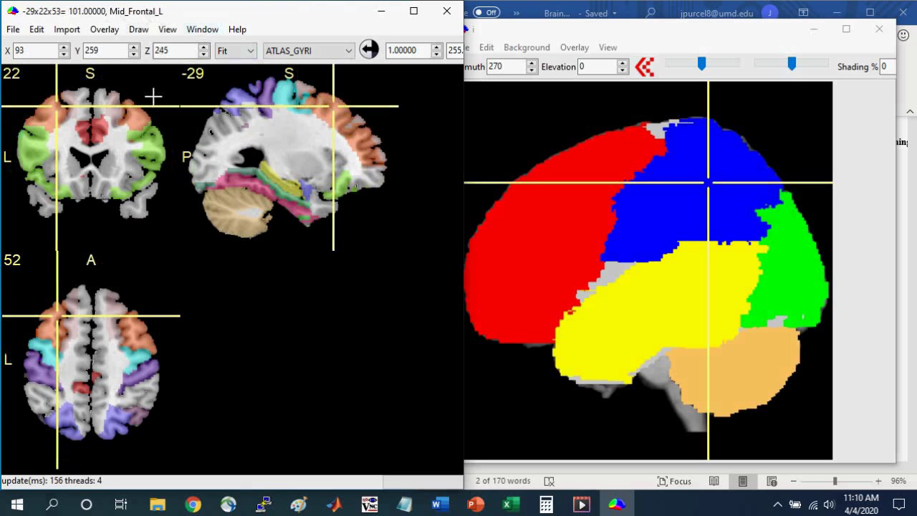
left_click(30, 143)
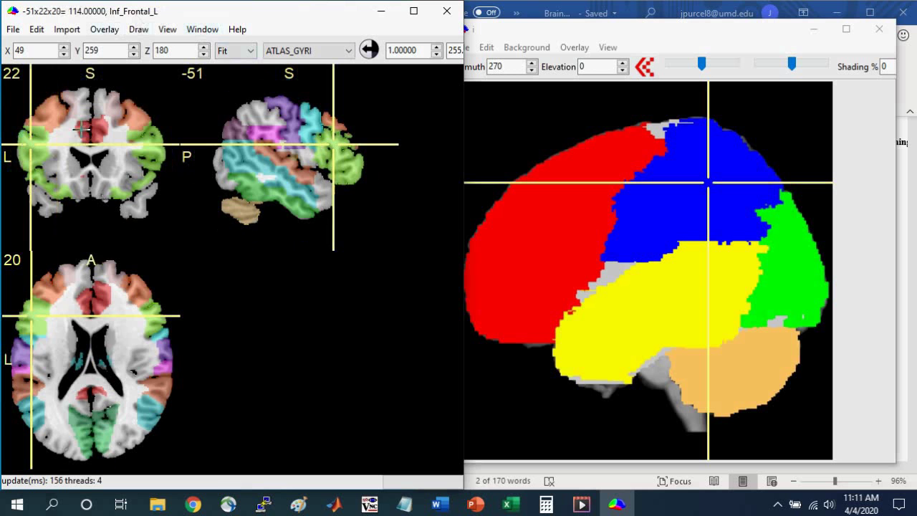
left_click(71, 96)
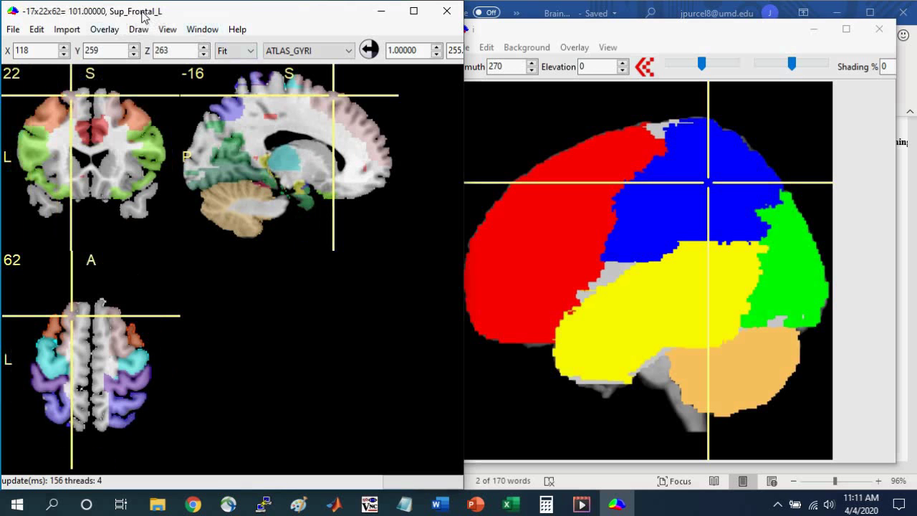
Redraw the 3D render in gyri atlas colours and probe frontal and temporal points
left_click(754, 32)
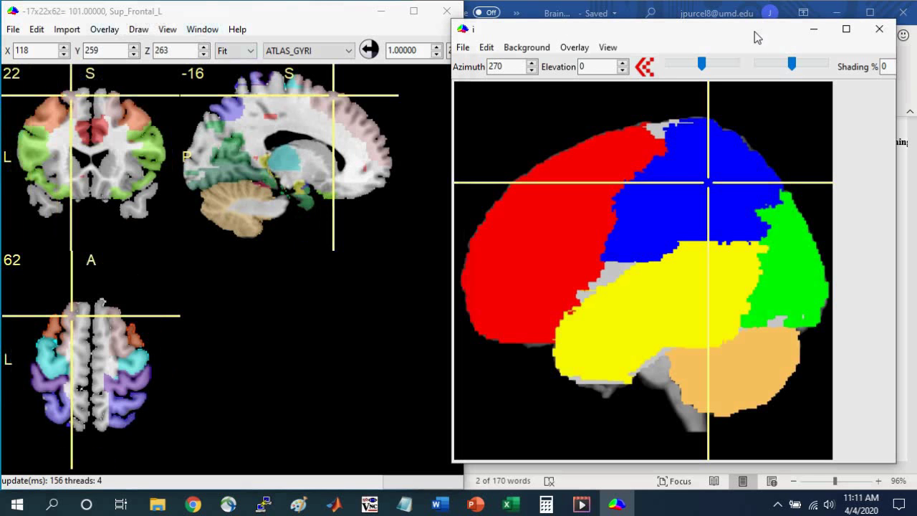
left_click(532, 70)
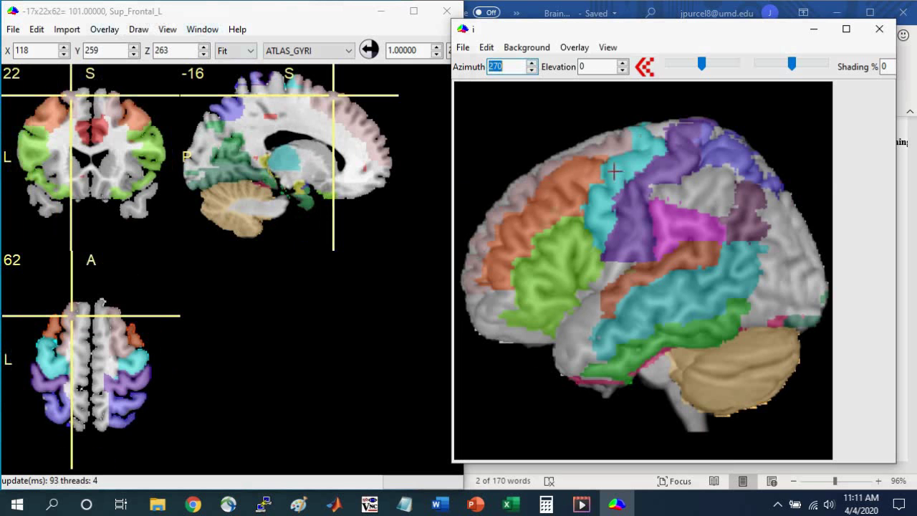
left_click(528, 184)
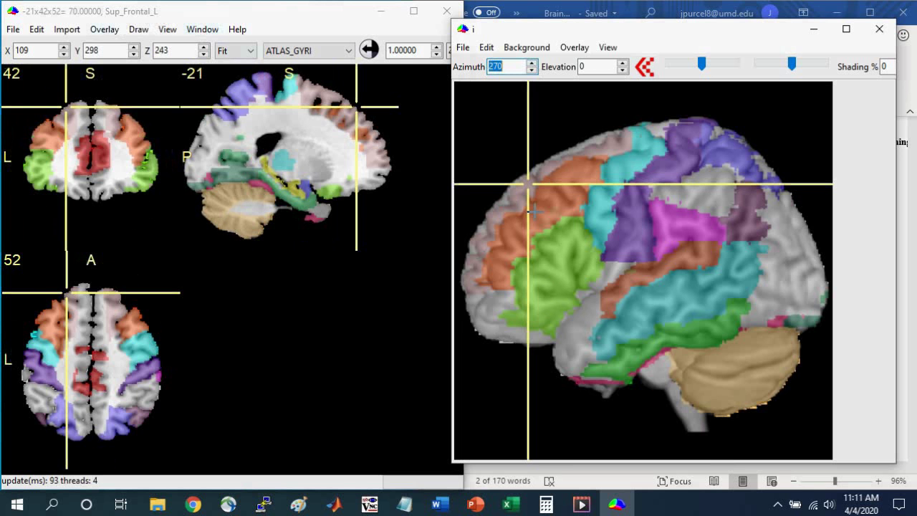
left_click(536, 212)
left_click(548, 263)
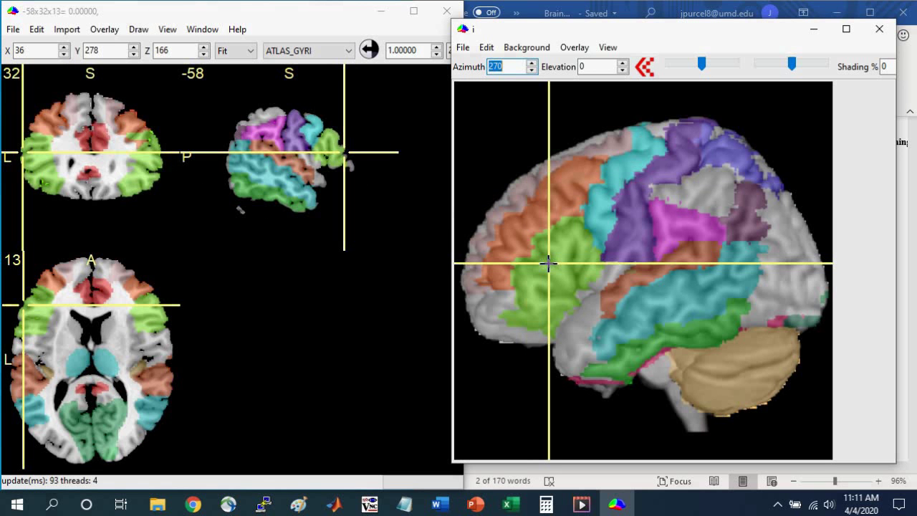
left_click(644, 276)
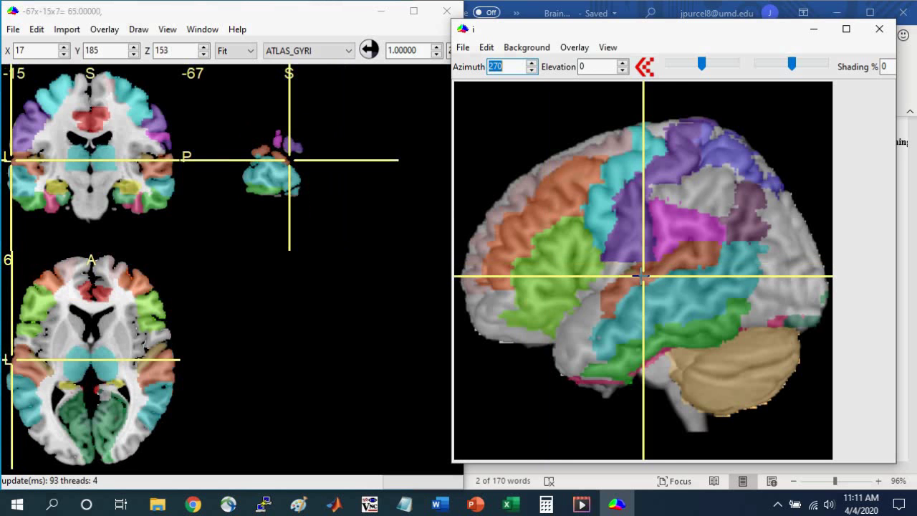
left_click(651, 302)
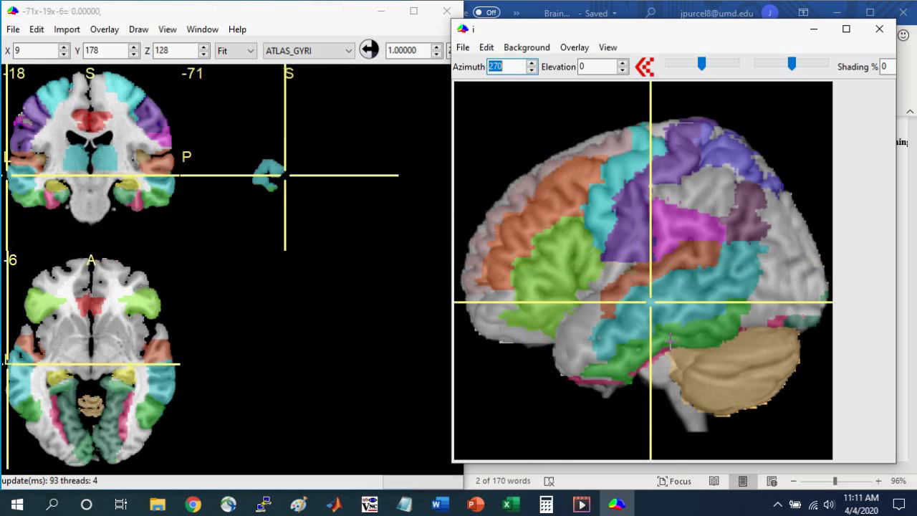
left_click(675, 335)
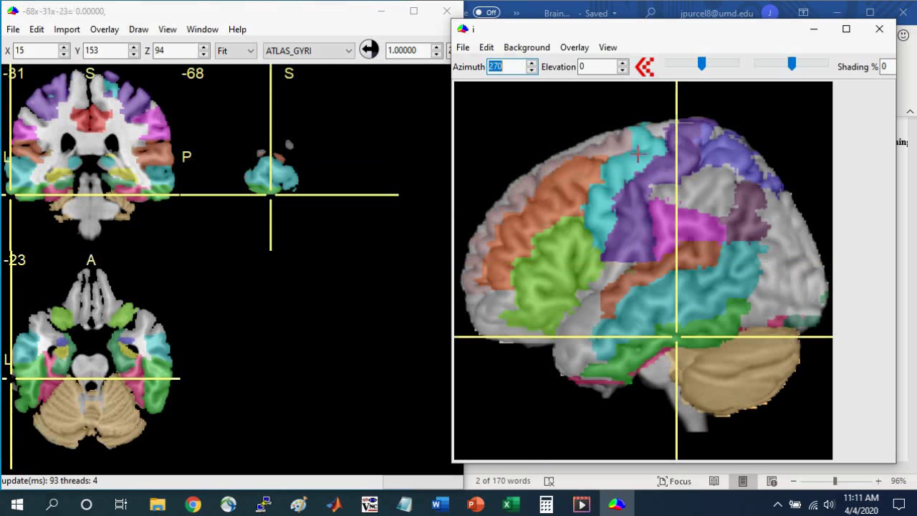
Probe upper and parietal cortex points, including Sup_Parietal_L, ending at -66, -37, 31
left_click(625, 164)
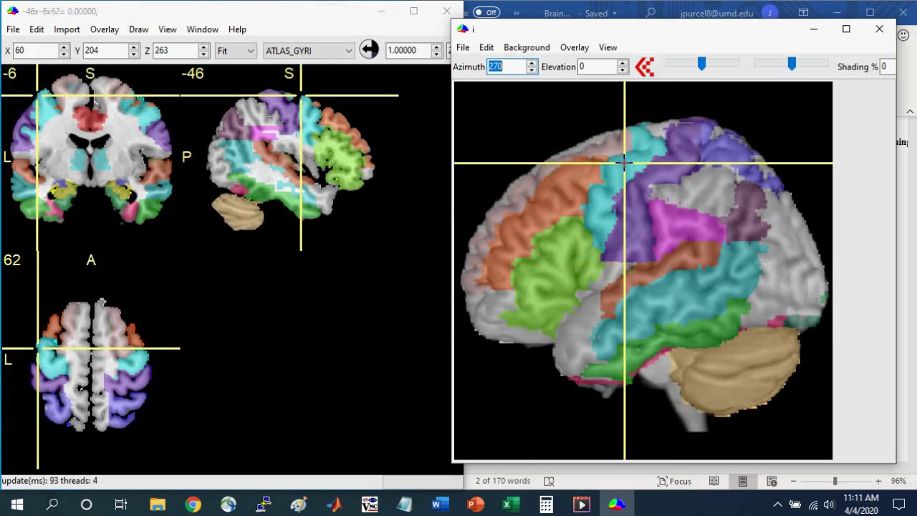
left_click(654, 175)
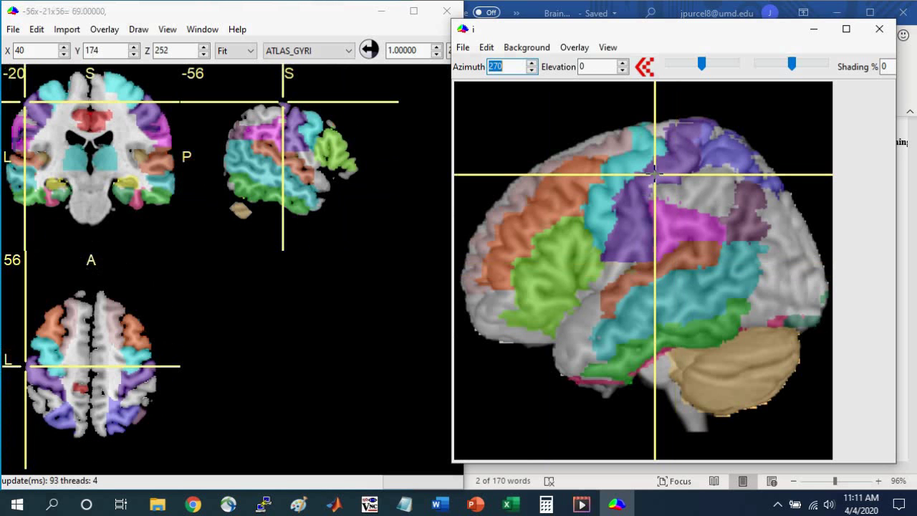
left_click(726, 147)
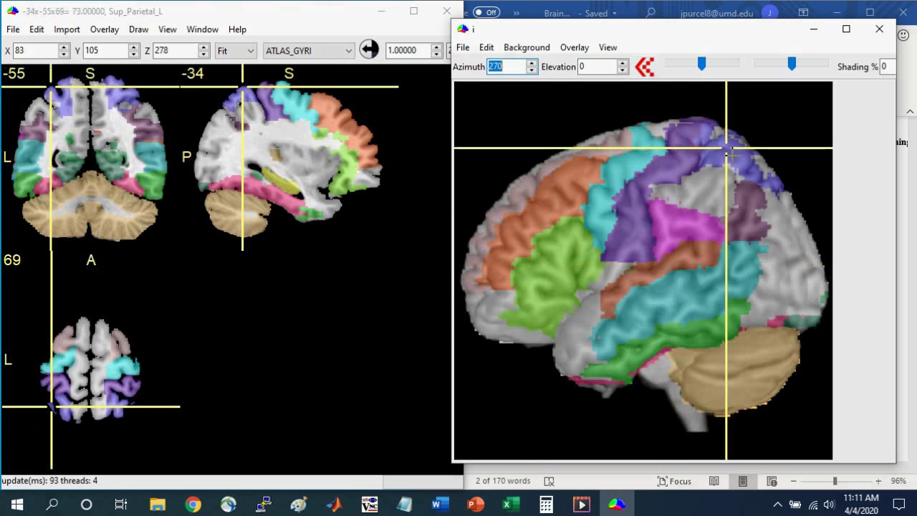
left_click(742, 220)
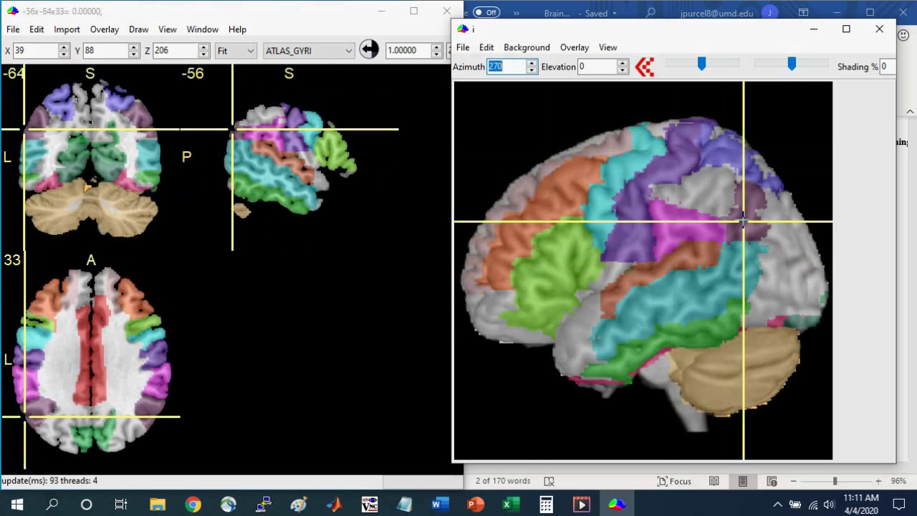
left_click(688, 225)
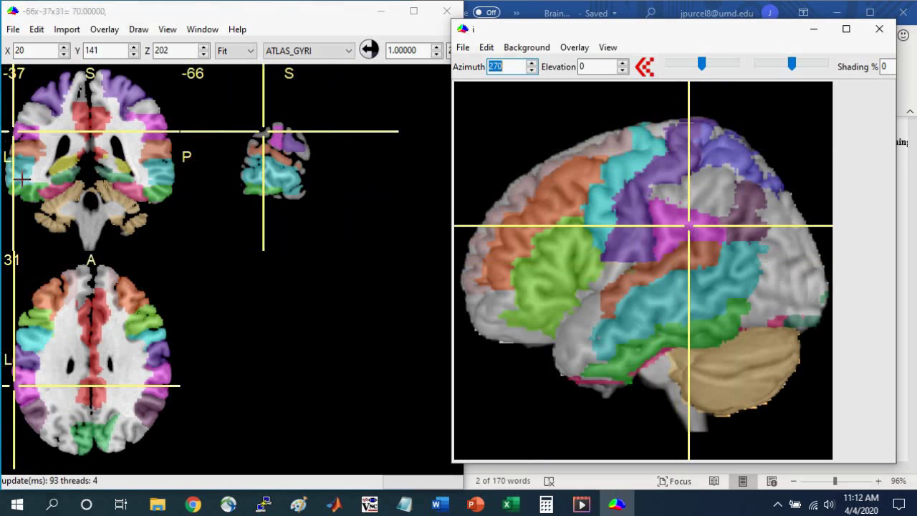
left_click(139, 30)
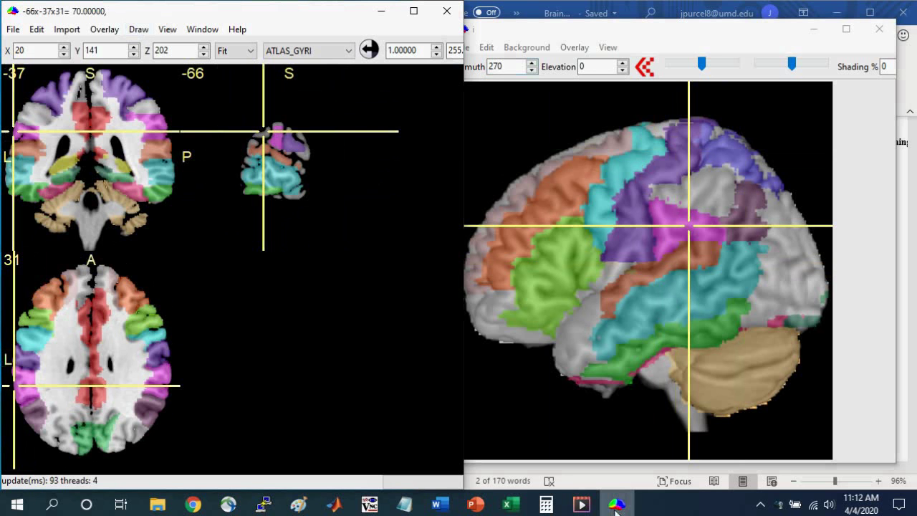
Launch a second MRIcron viewer and size it to fill the right half
mouse_move(616, 505)
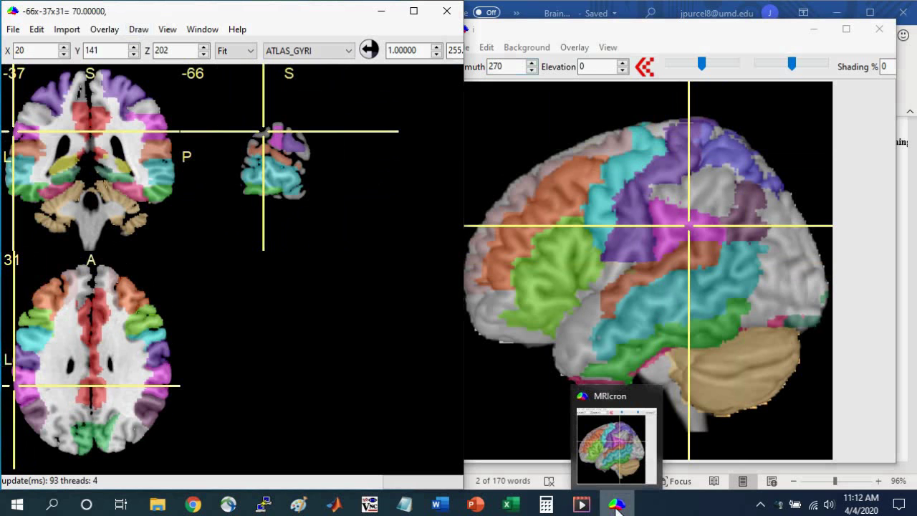
right_click(616, 506)
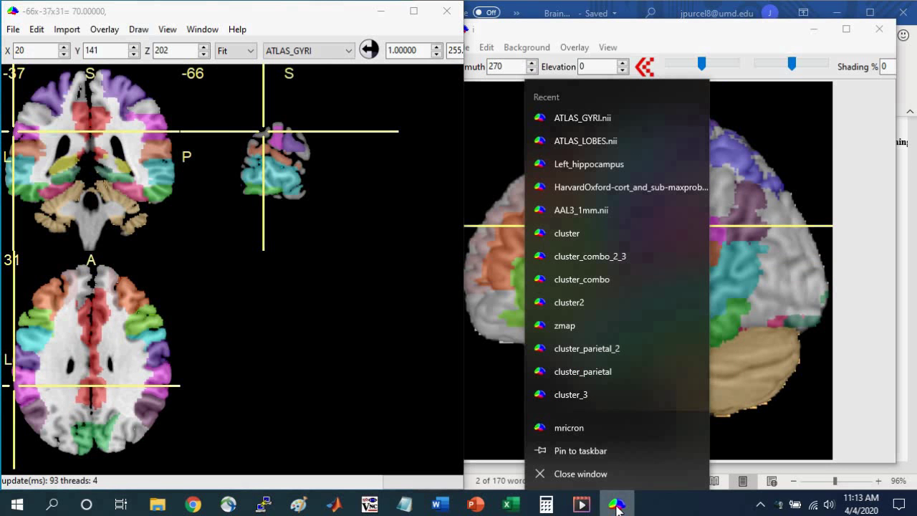
left_click(589, 429)
left_click_drag(334, 84, 371, 16)
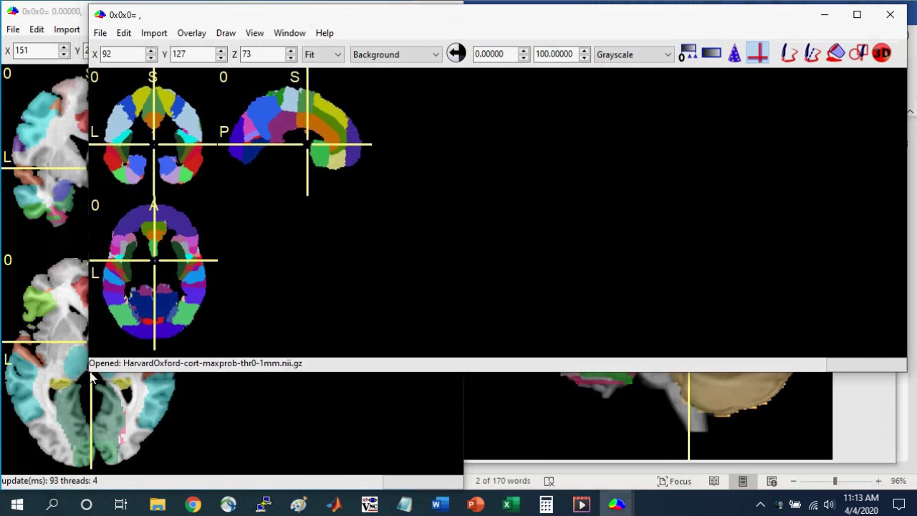
left_click_drag(85, 367, 441, 487)
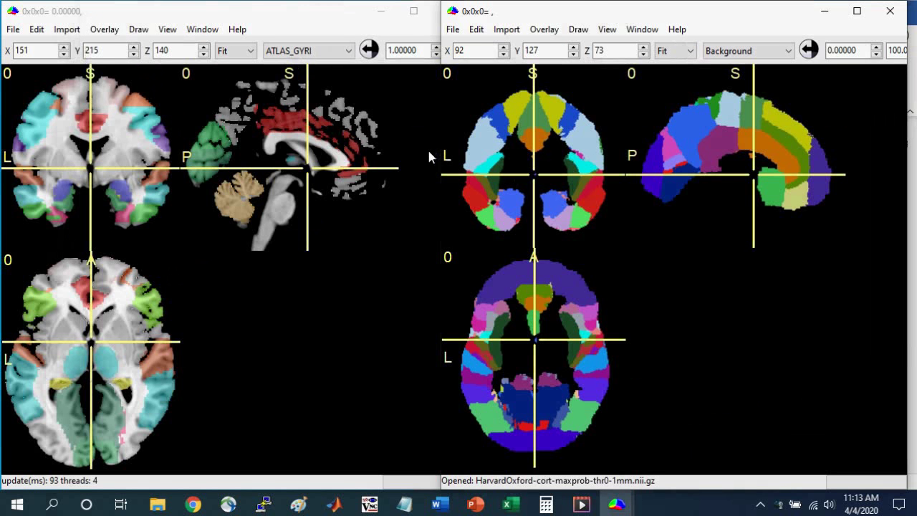
Enable Yoke in both viewers and place the crosshairs on the precentral gyrus at -50, 0, 23
left_click(607, 29)
left_click(579, 15)
left_click(607, 30)
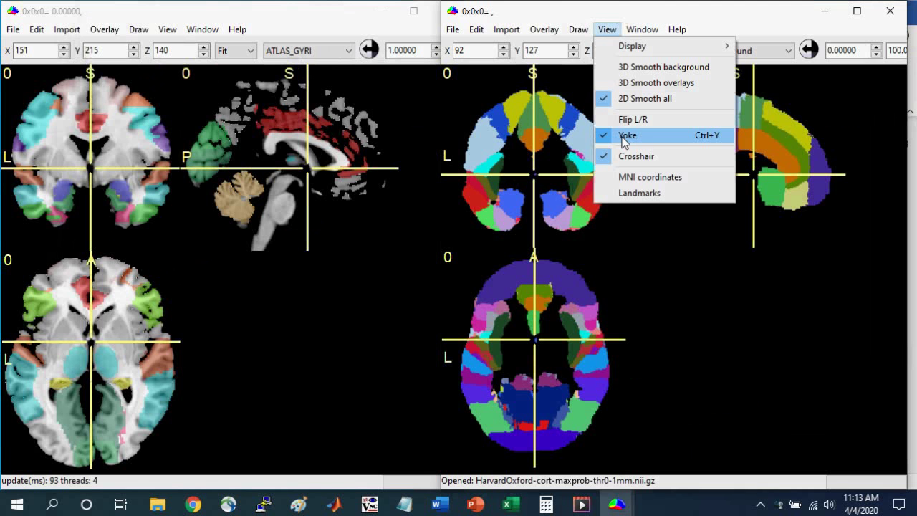
left_click(544, 8)
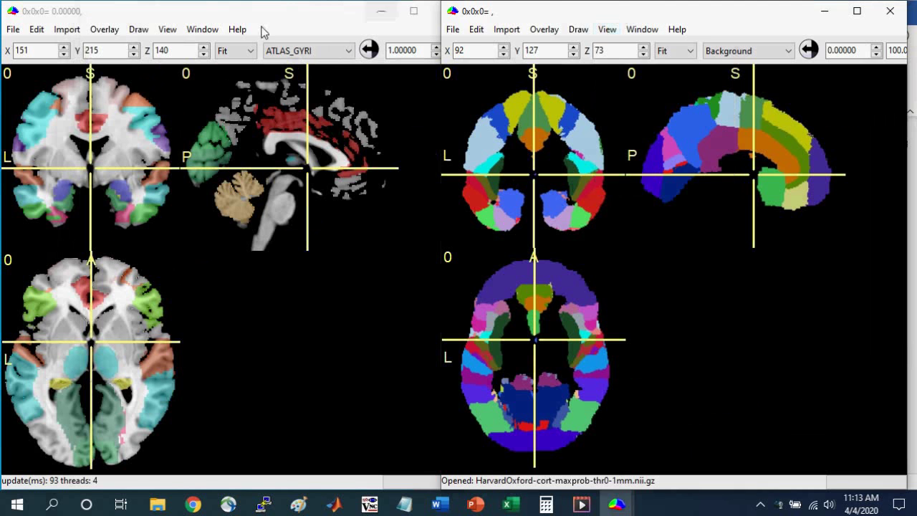
left_click(202, 30)
mouse_move(167, 30)
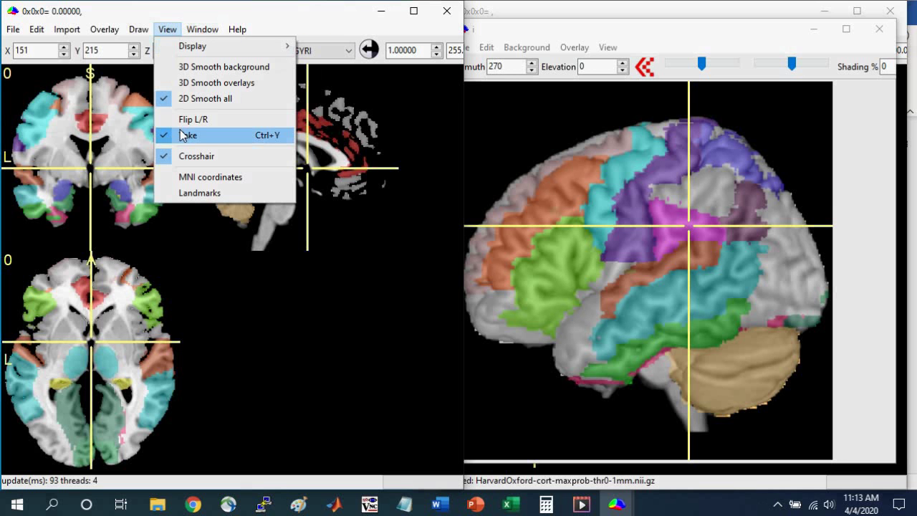
left_click(662, 27)
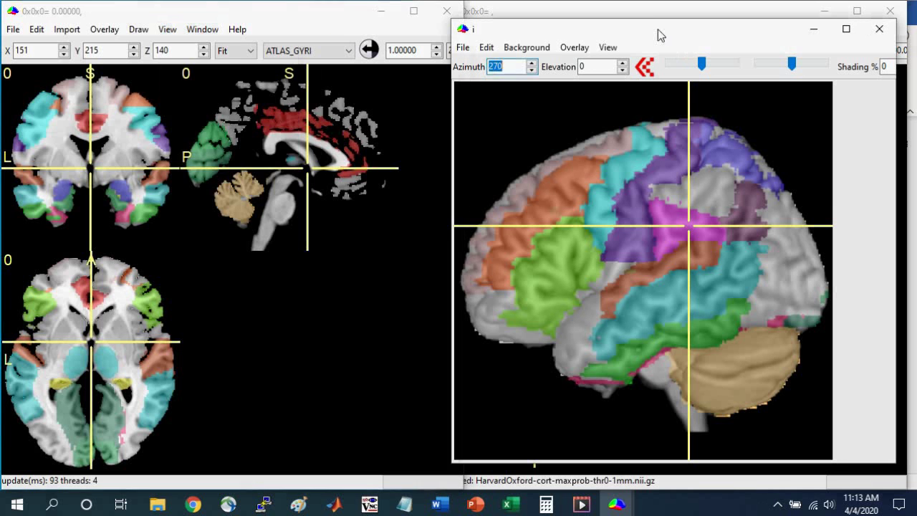
left_click(882, 28)
left_click_drag(582, 9, 558, 9)
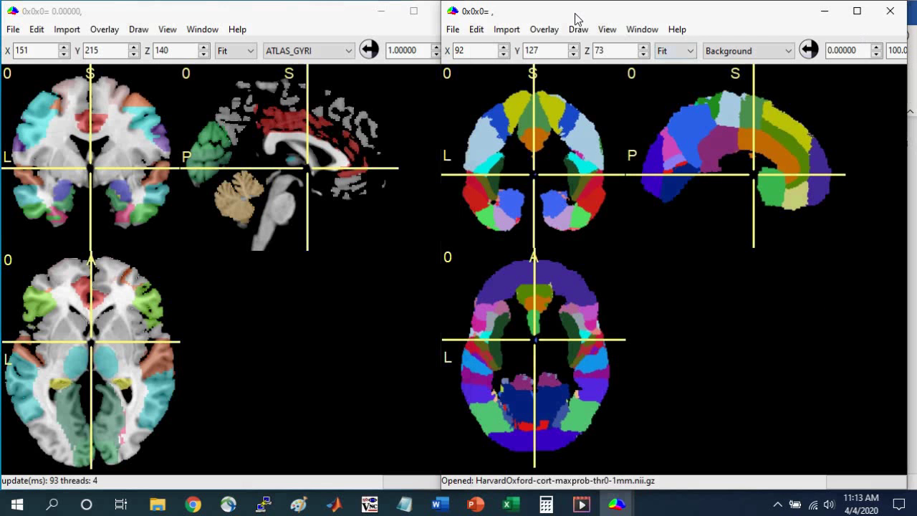
left_click(483, 151)
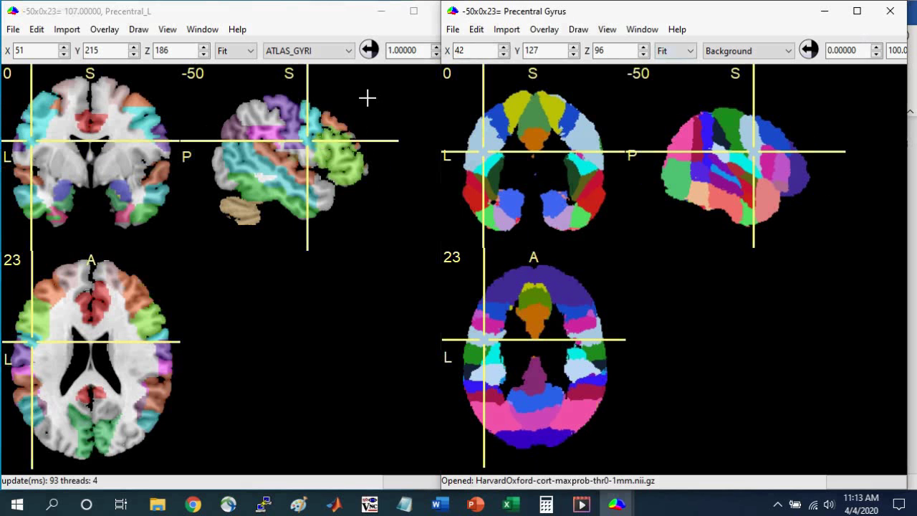
Load the ch2better.nii.gz template into the right viewer
left_click(453, 29)
mouse_move(459, 76)
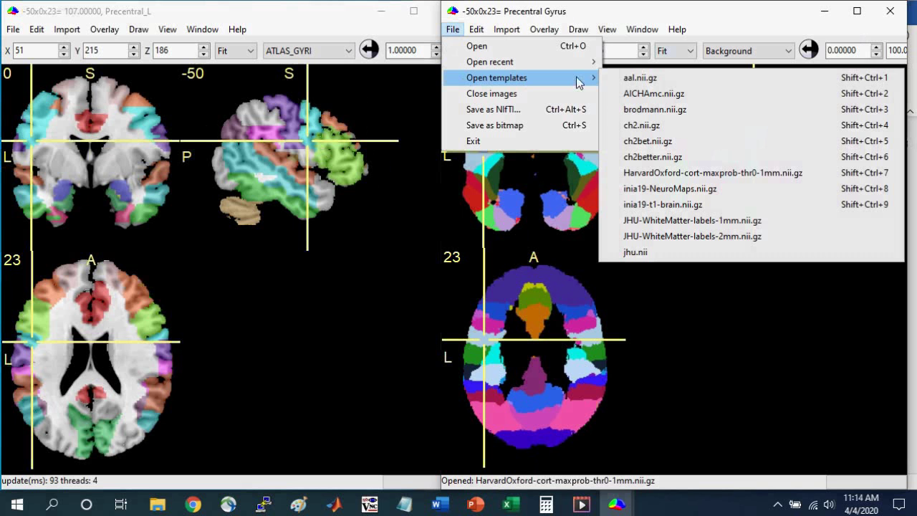
left_click(653, 159)
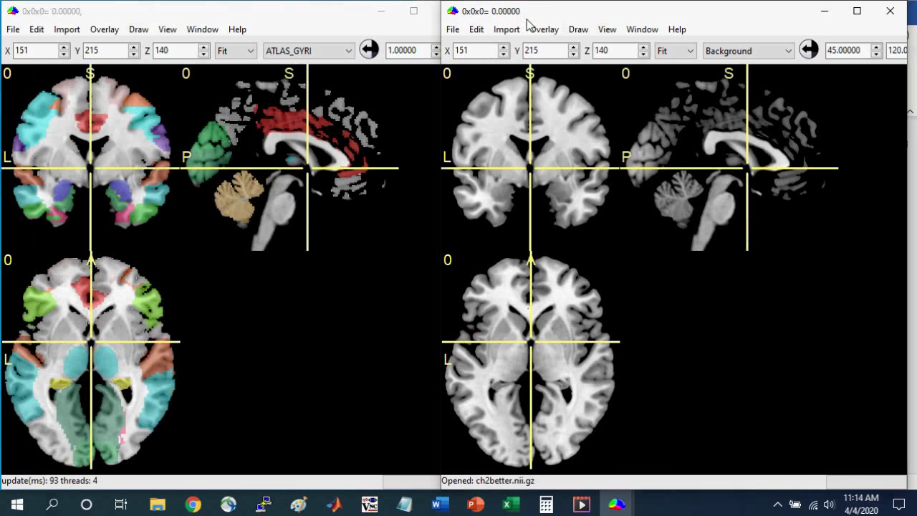
Add ATLAS_SULCI_WM_BS.nii as an overlay on the template
left_click(541, 31)
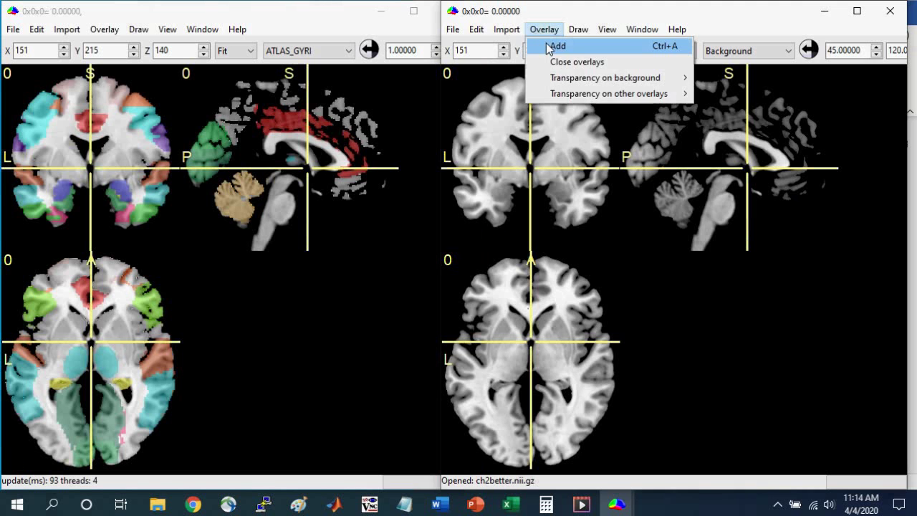
left_click(549, 48)
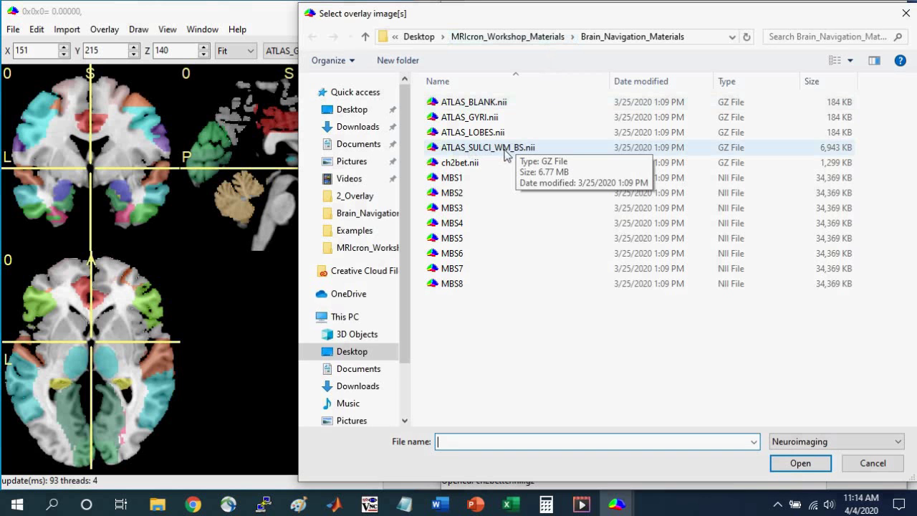
left_click(520, 148)
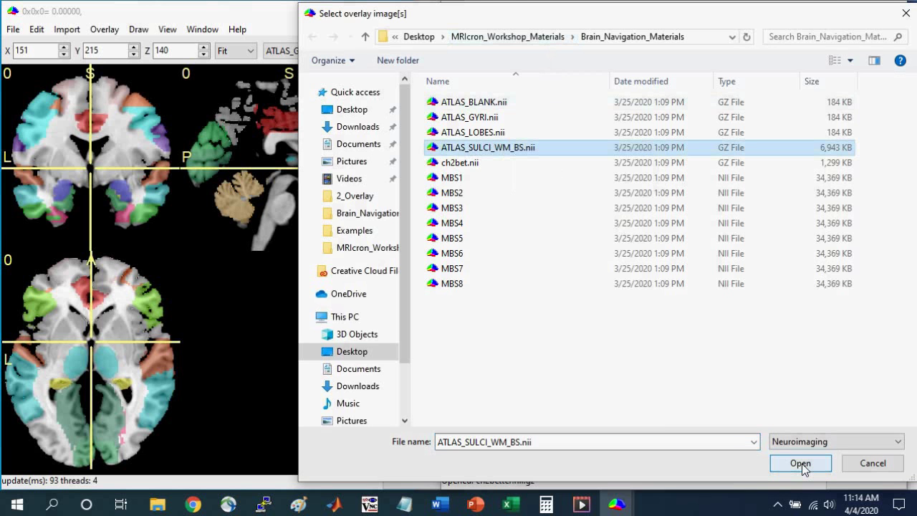
left_click(800, 463)
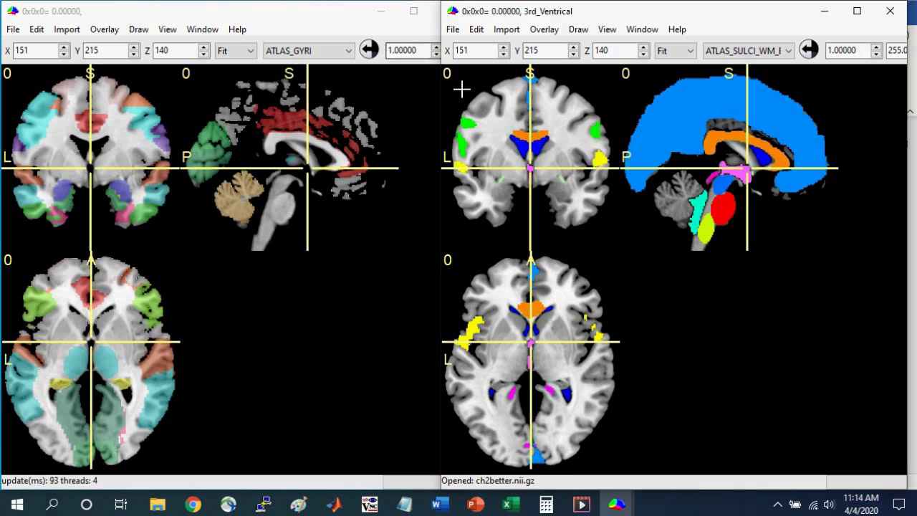
Move the yoked crosshairs to Central_Sulcus / Postcentral_L at -25, -27, 69
left_click(523, 146)
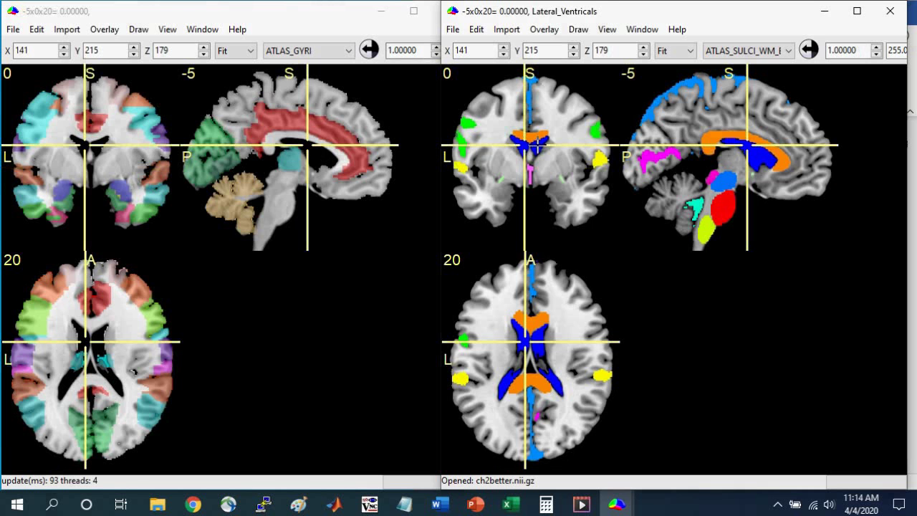
left_click(538, 145)
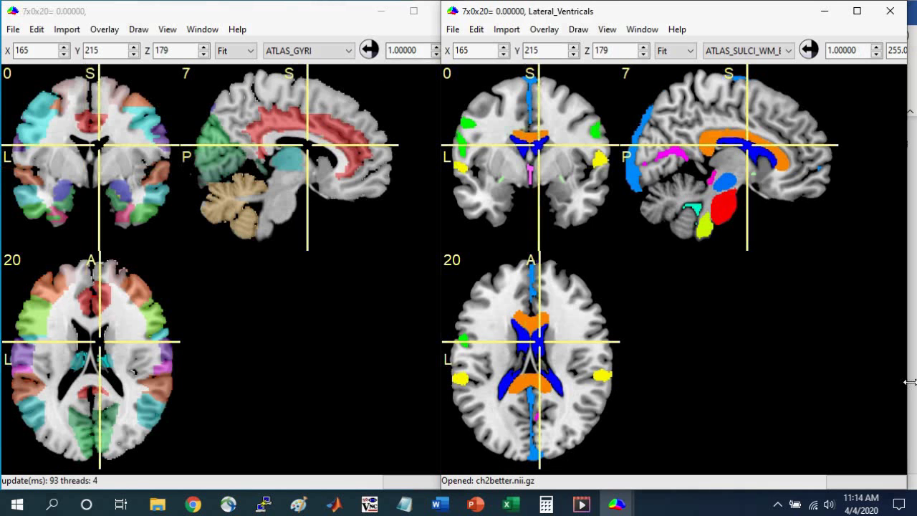
left_click_drag(717, 11, 692, 11)
left_click(690, 89)
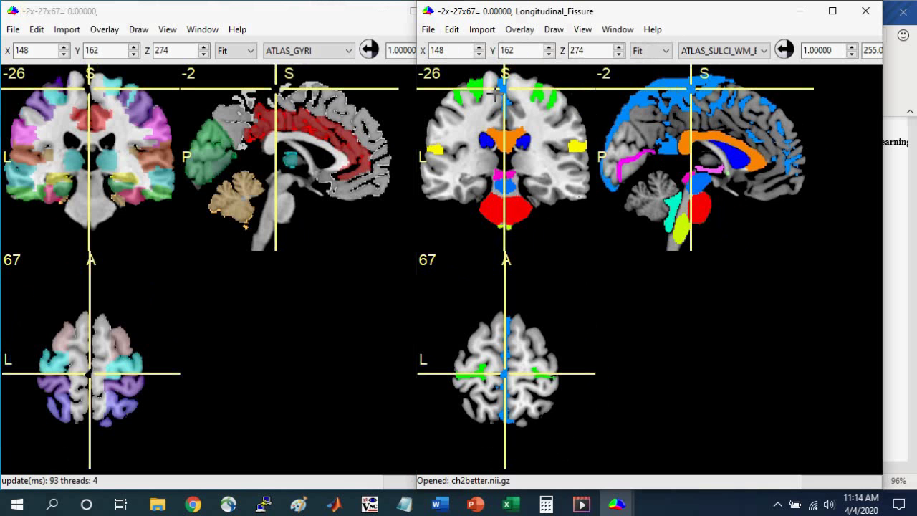
left_click(477, 86)
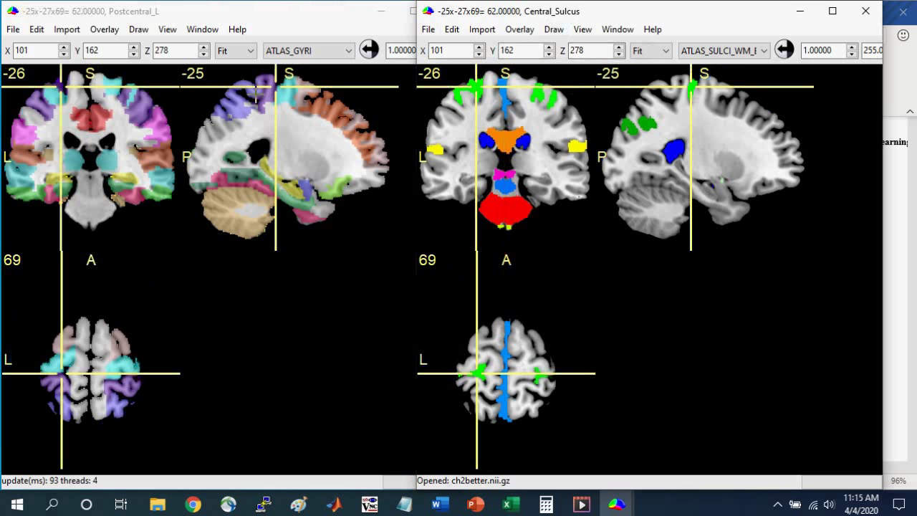
Open a Render window with overlay search Below BG surface [max intensity], sized beside the slices
left_click(614, 30)
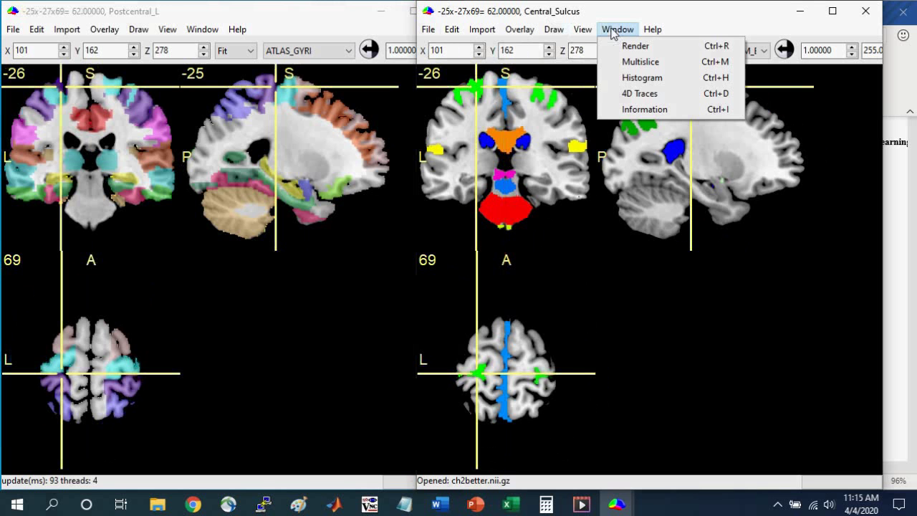
left_click(635, 45)
left_click(331, 60)
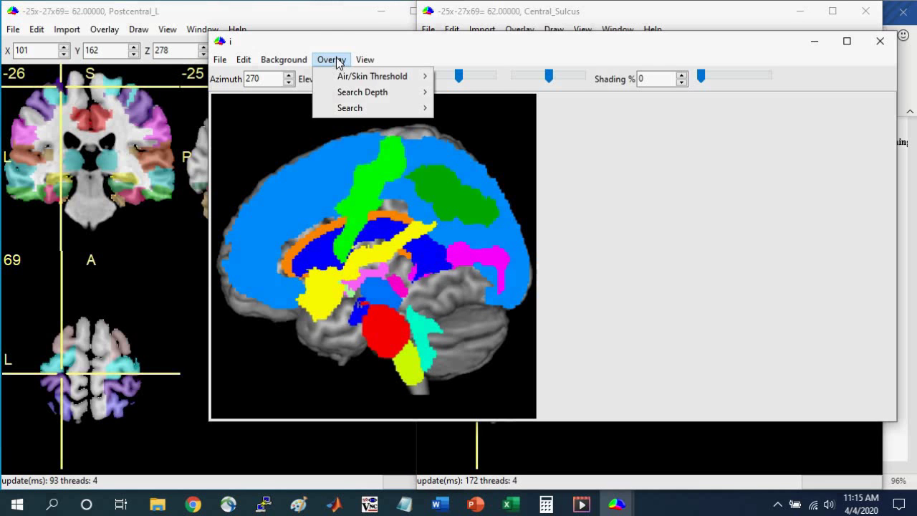
left_click(367, 45)
left_click(328, 59)
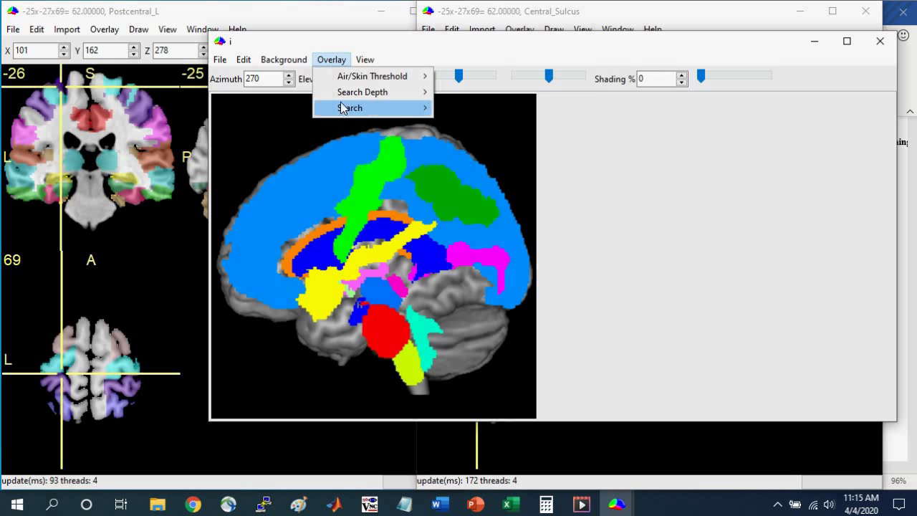
mouse_move(342, 107)
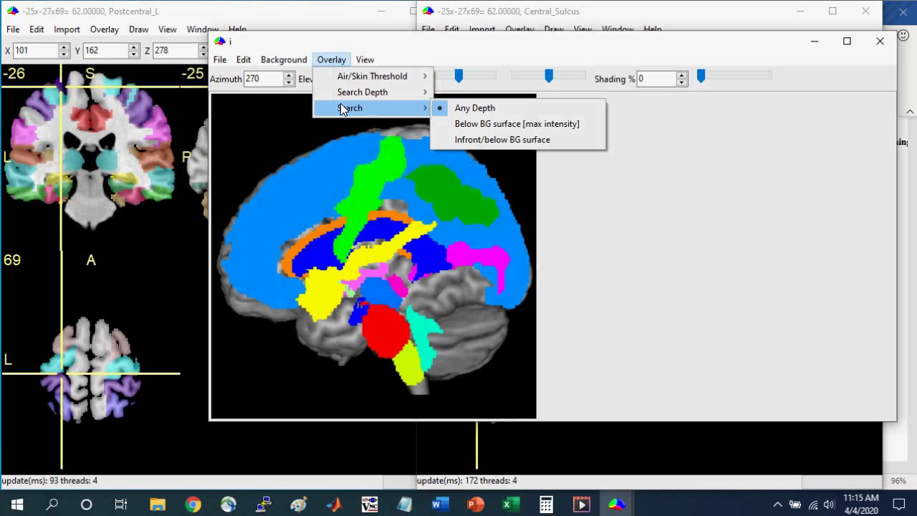
left_click(478, 124)
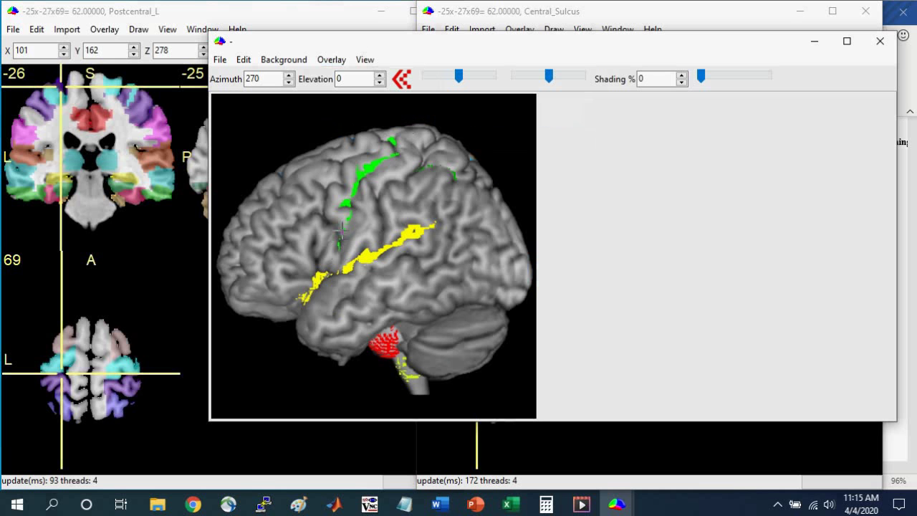
left_click(366, 170)
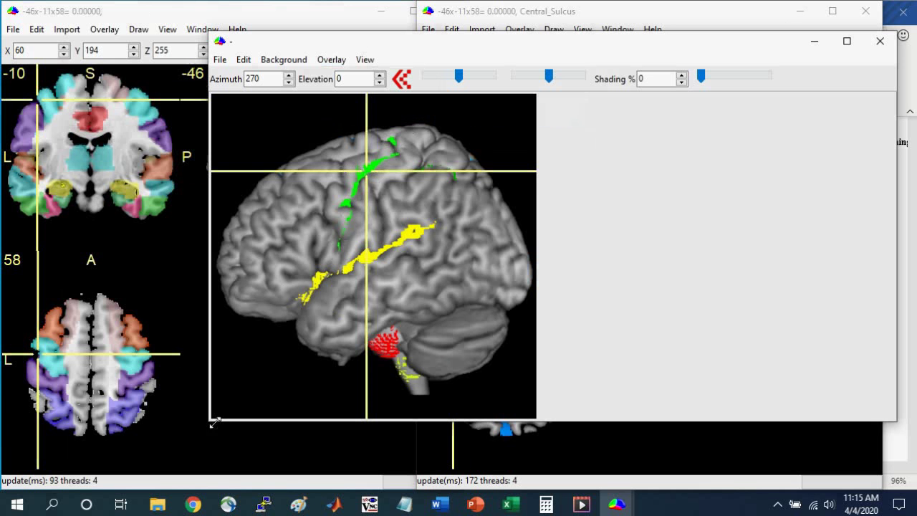
left_click_drag(219, 423, 568, 473)
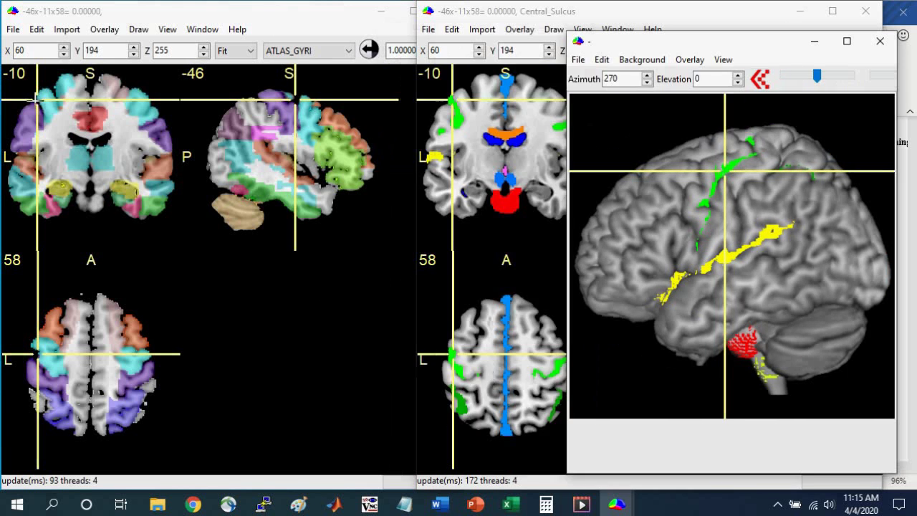
Narrow the gyri viewer, move to Postcentral_L at -48, -28, 58, and raise Word
left_click(46, 352)
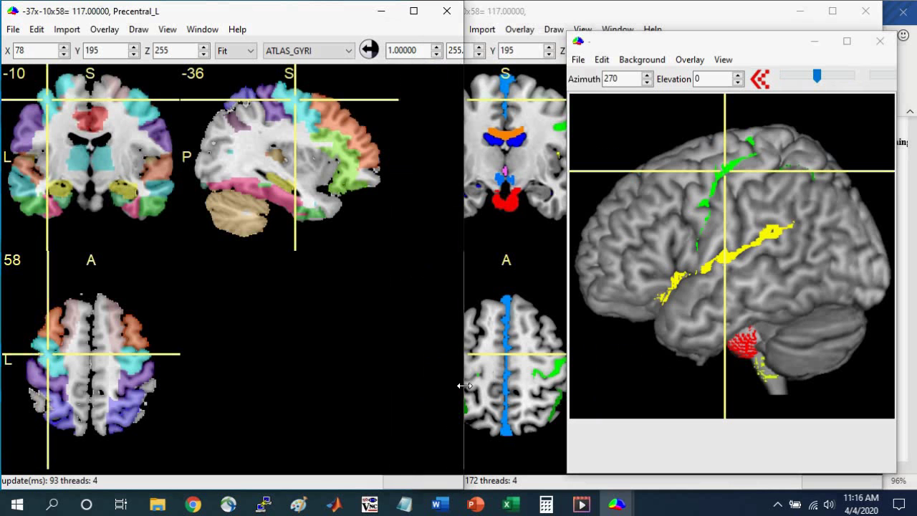
left_click_drag(465, 386, 394, 387)
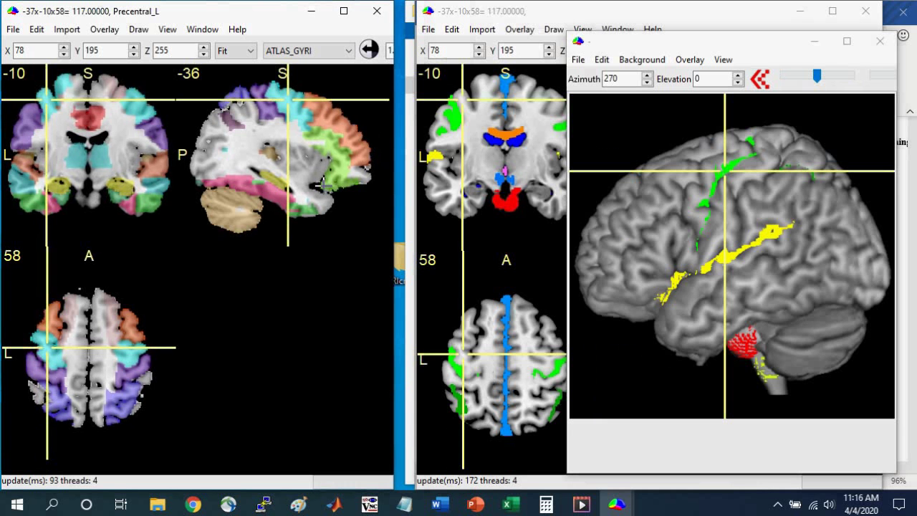
left_click(33, 367)
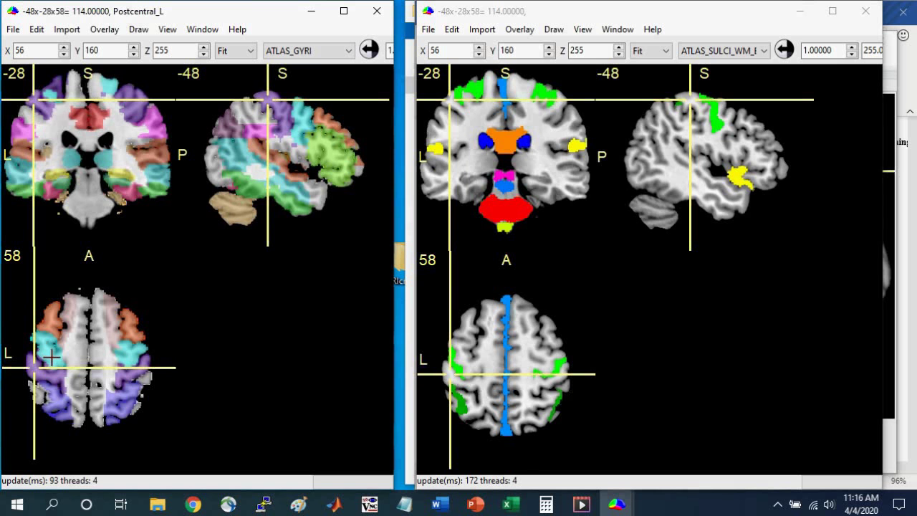
left_click(895, 294)
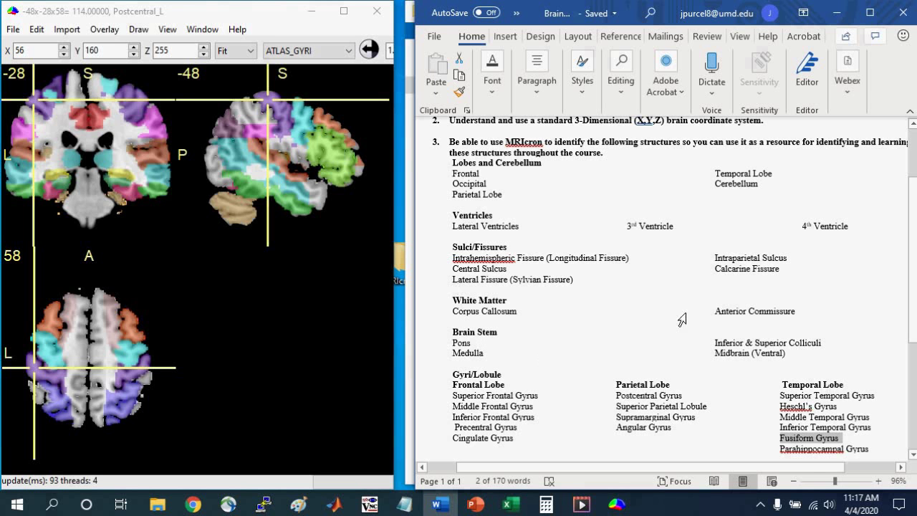
Select the Corpus Callosum / Anterior Commissure line in Word, then return to MRIcron
left_click(453, 300)
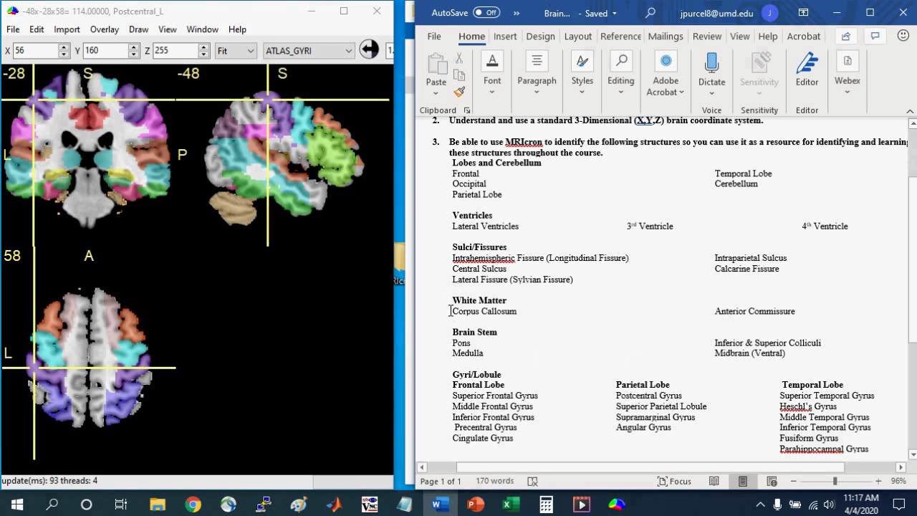
left_click_drag(451, 310, 502, 321)
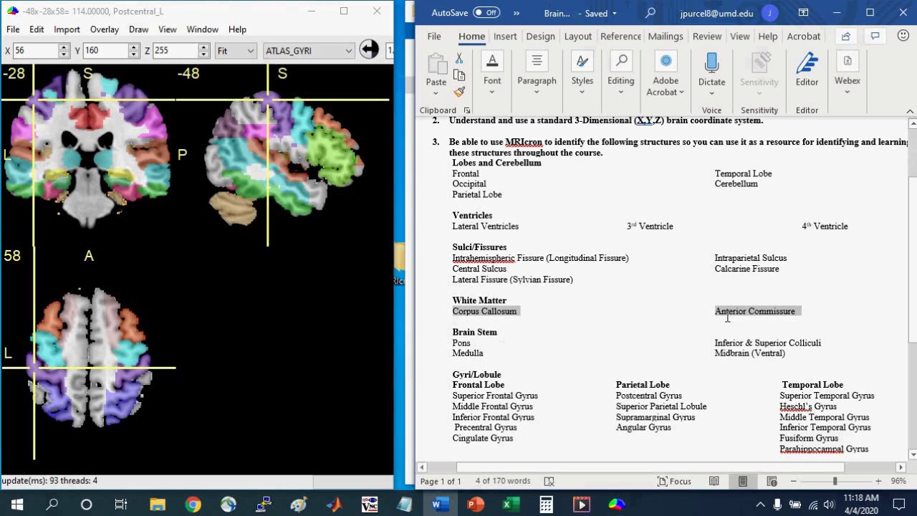
key("alt+Tab")
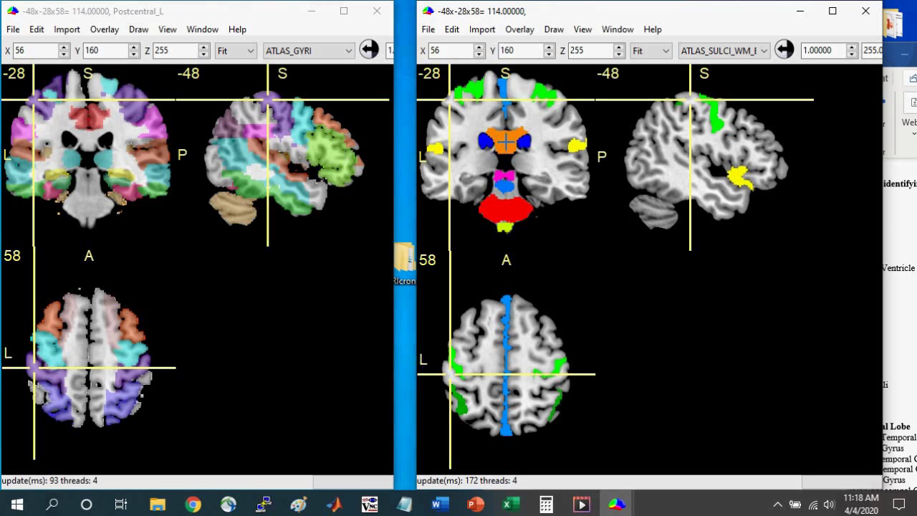
Move the crosshair from the corpus callosum down to the Anterior Commissure at -12, 6, -6
left_click(506, 141)
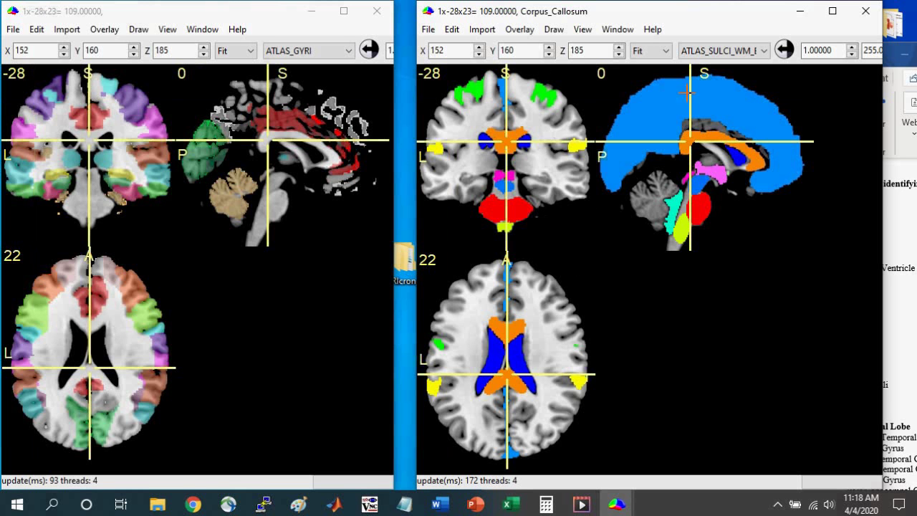
left_click(706, 135)
left_click(729, 172)
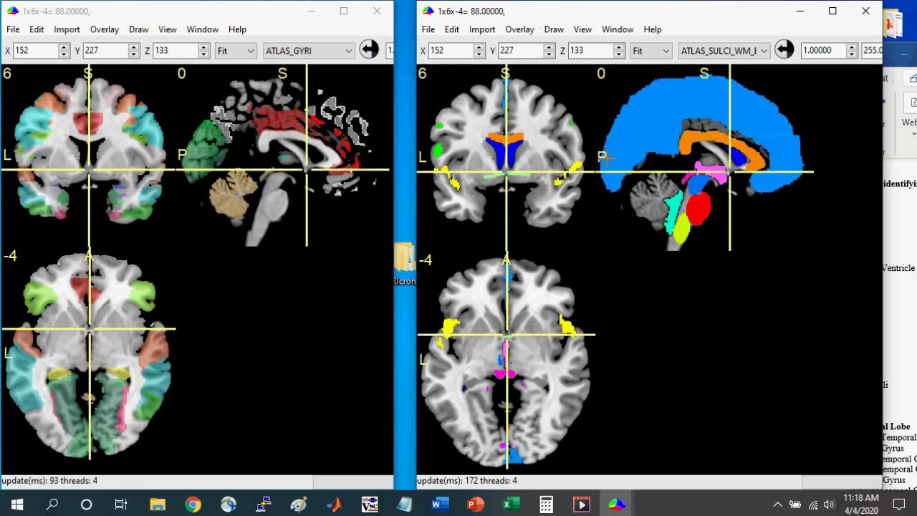
left_click(518, 173)
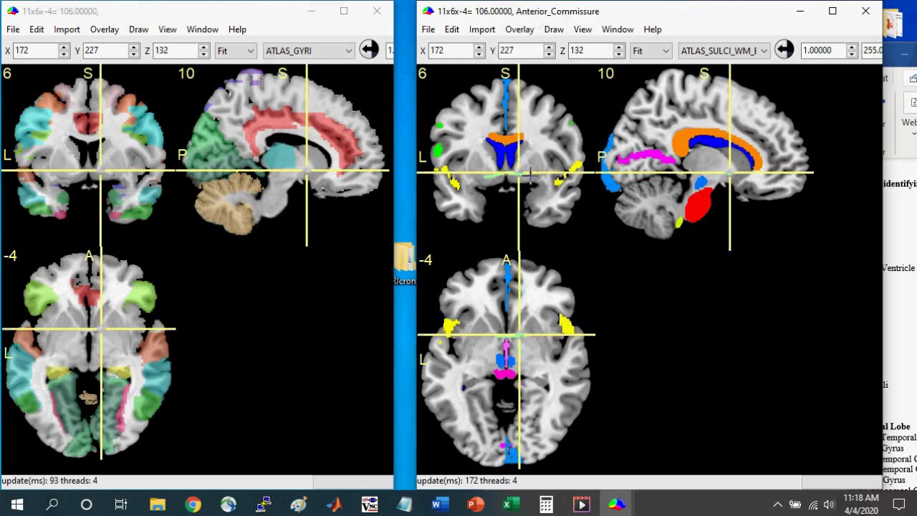
left_click_drag(524, 173, 492, 175)
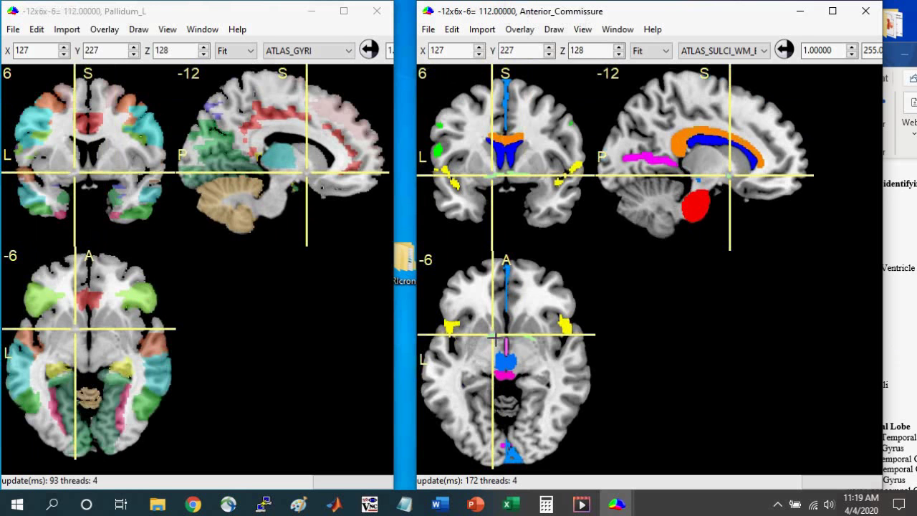
Check the Word structures list, then return to the MRIcron viewers
left_click(437, 504)
left_click(458, 11)
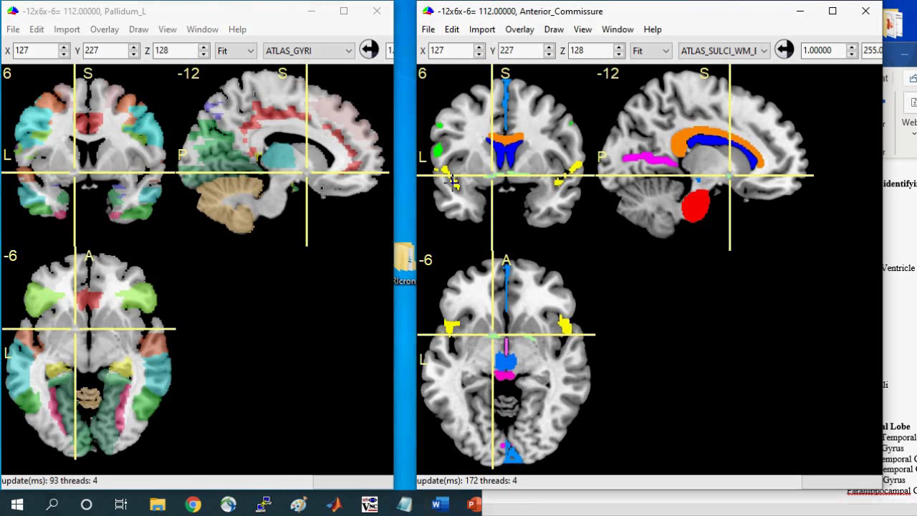
mouse_move(175, 507)
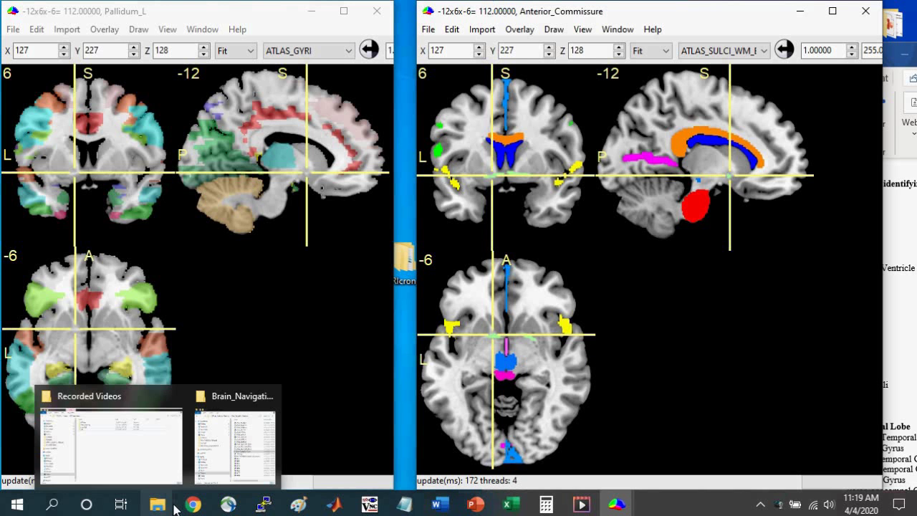
mouse_move(215, 490)
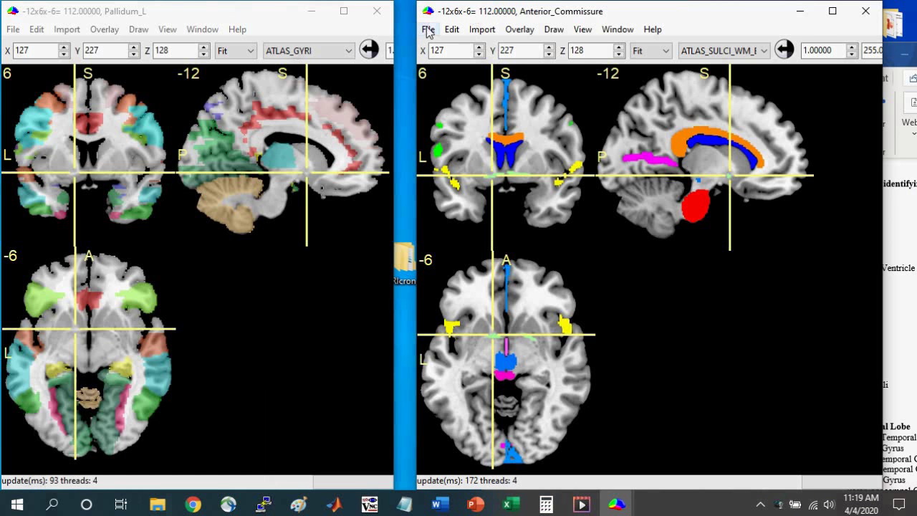
Swap the right viewer's sulci atlas overlay for ATLAS_BLANK.nii
left_click(520, 30)
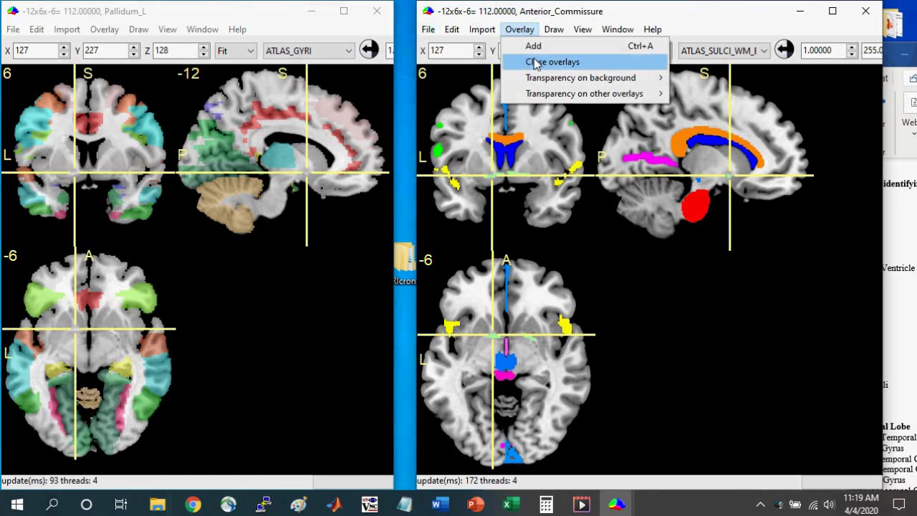
left_click(535, 62)
left_click(520, 29)
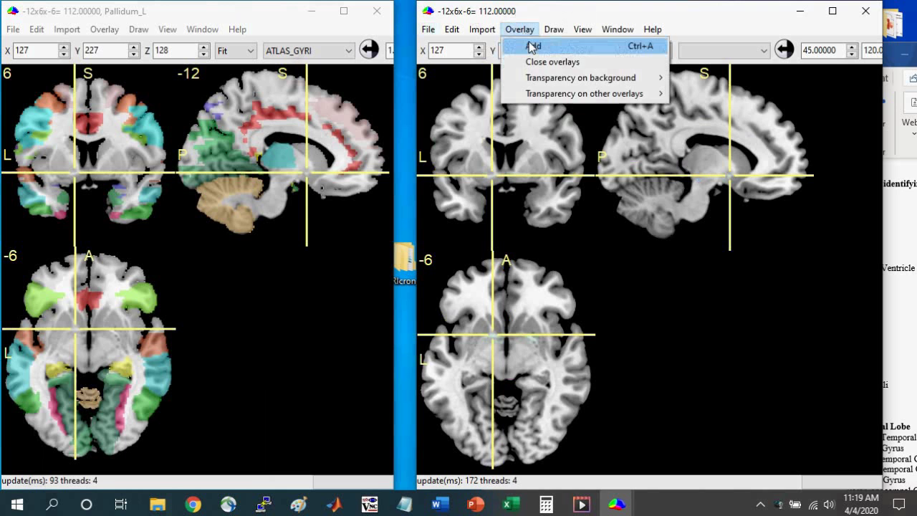
left_click(531, 47)
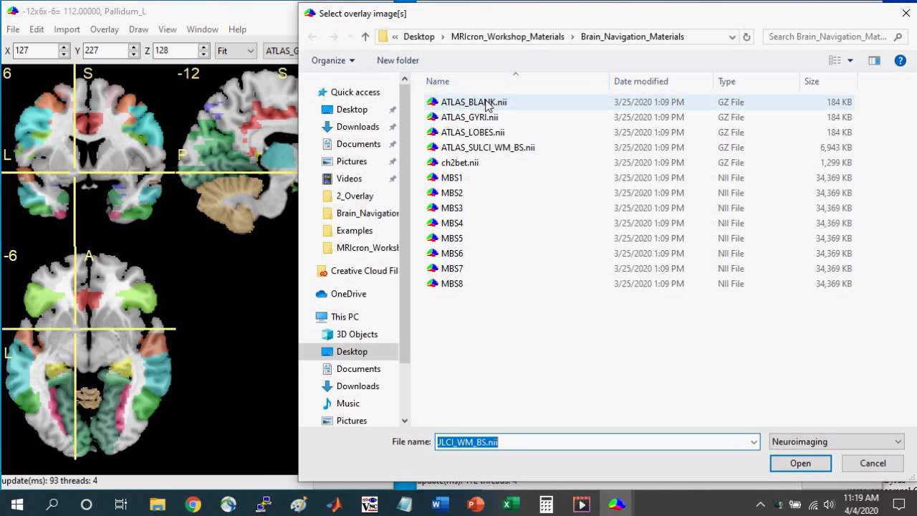
left_click(488, 105)
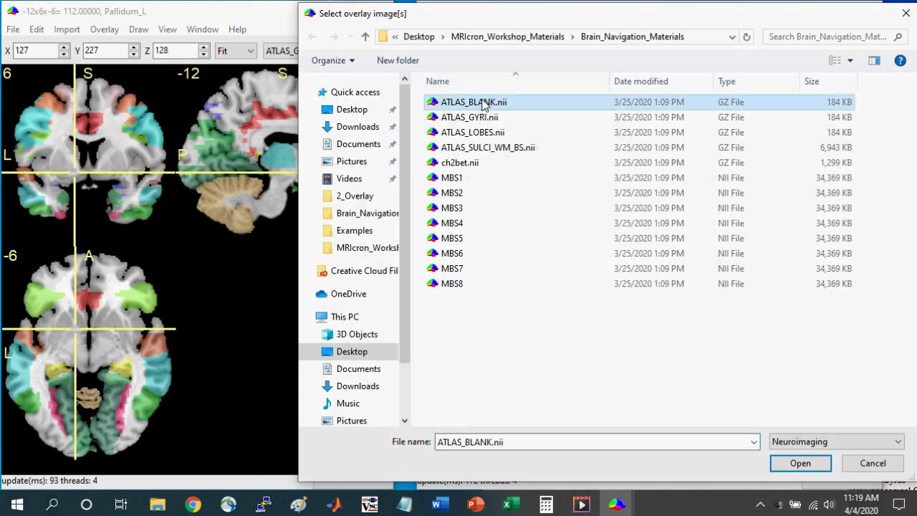
left_click(800, 464)
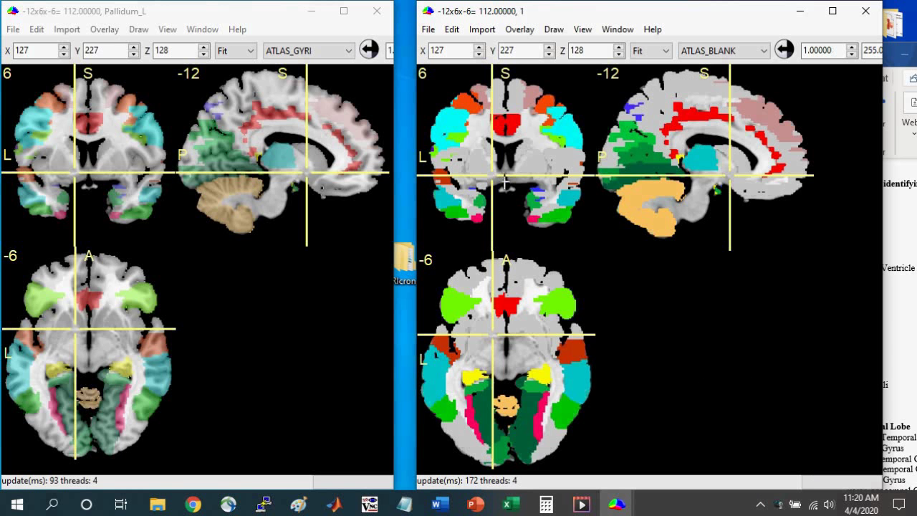
Compare the left and right precentral gyri in the coronal view, ending at -48, 6, 39
left_click(456, 119)
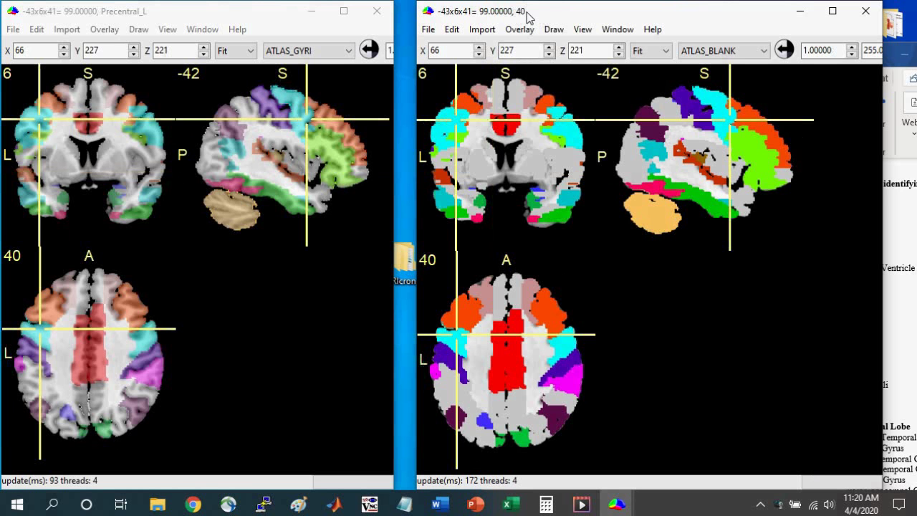
left_click(445, 118)
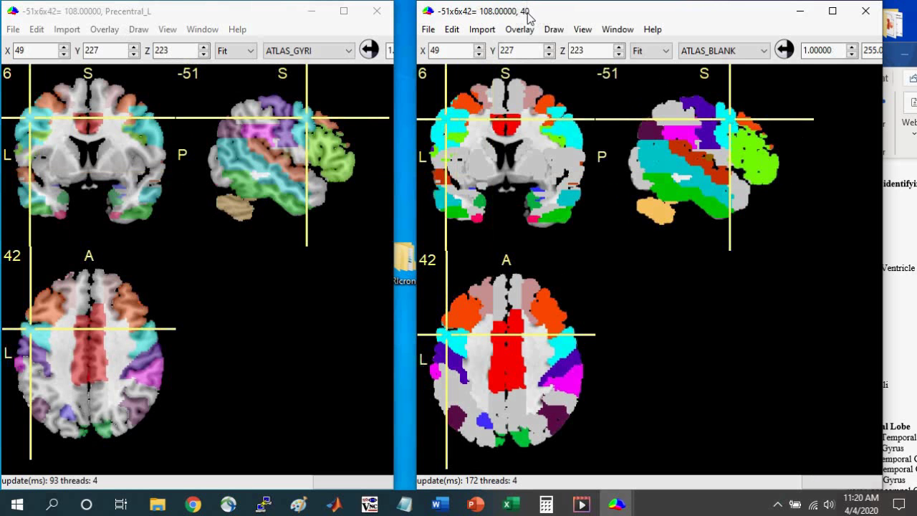
left_click(569, 127)
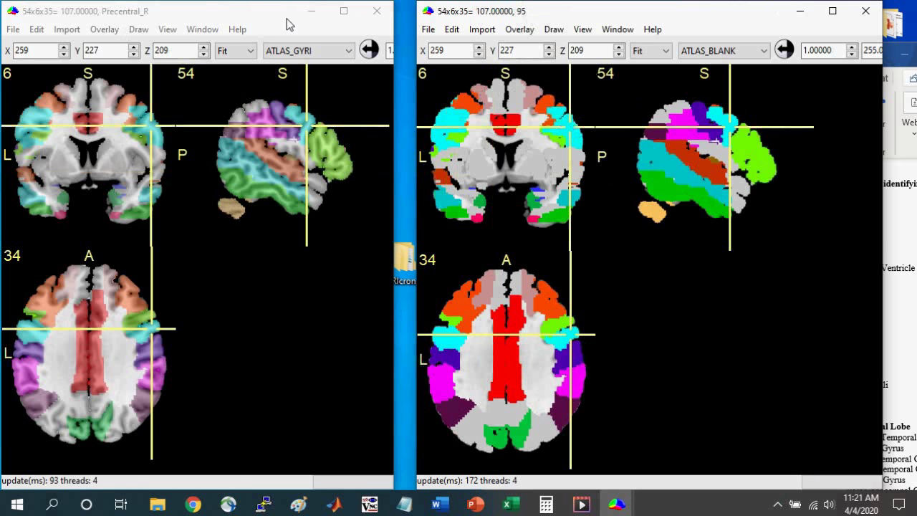
left_click(449, 122)
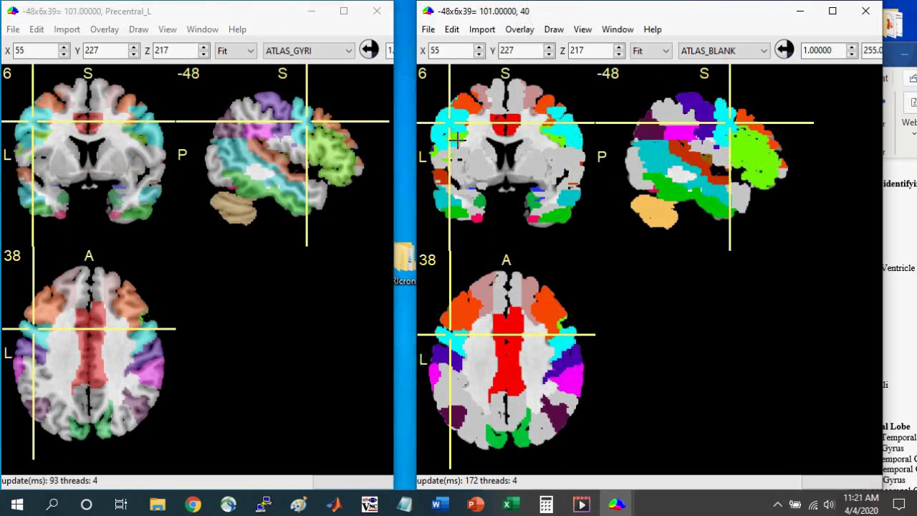
left_click(124, 18)
Open MBS1.nii as the right viewer's background image
left_click(429, 34)
left_click(448, 48)
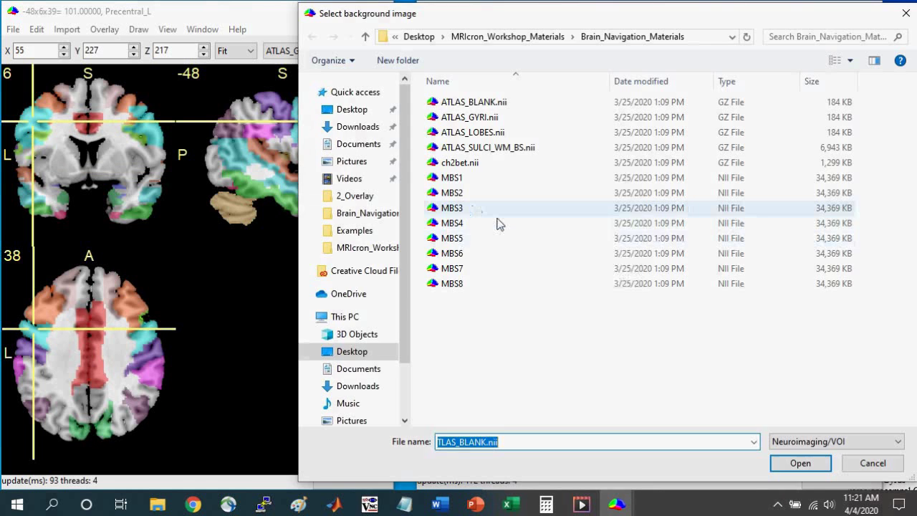
left_click(462, 183)
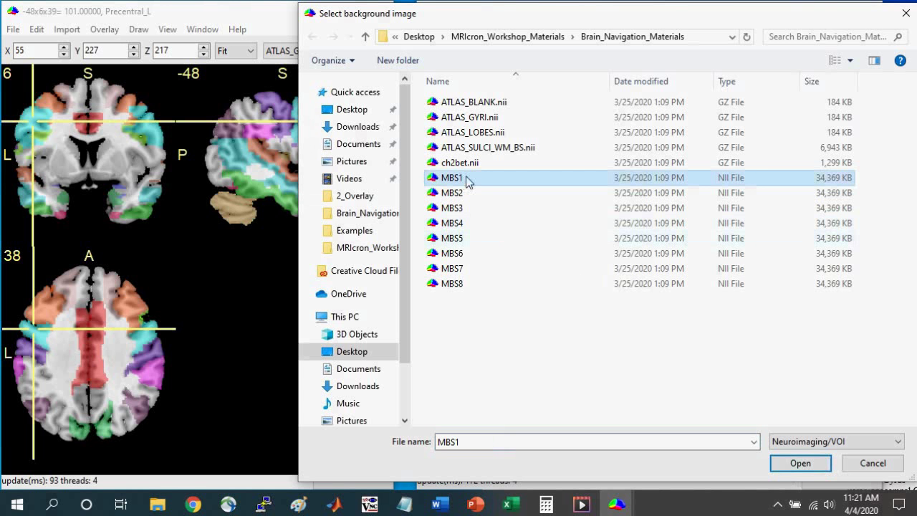
left_click(815, 466)
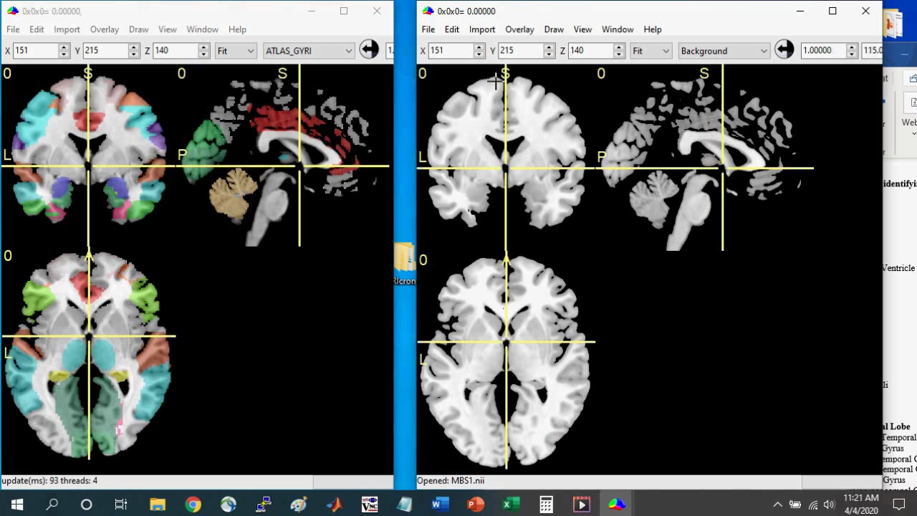
Lower the crosshair through the brain to the left fusiform gap at -38, -58, -17
left_click(496, 81)
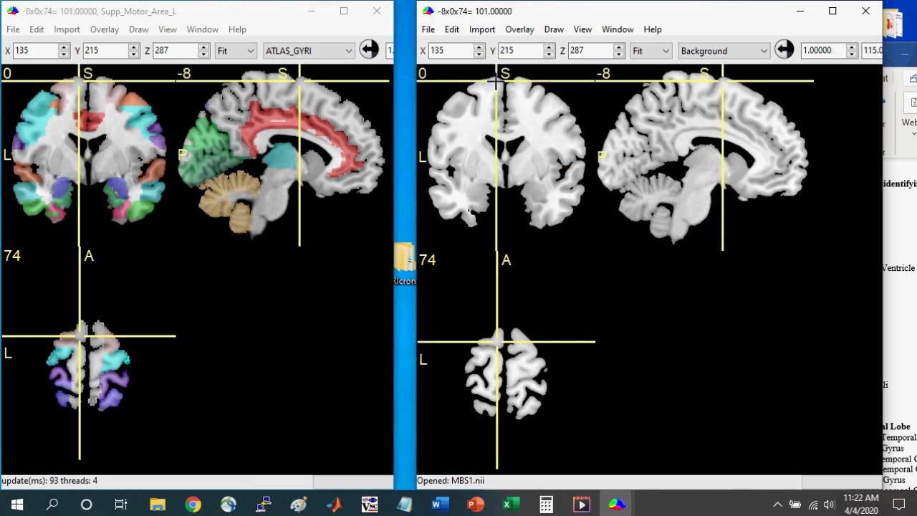
left_click(496, 82)
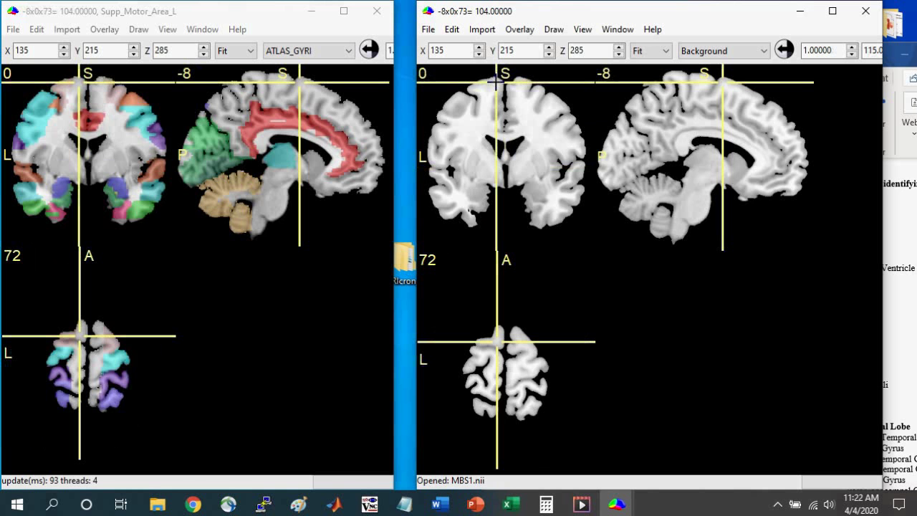
left_click_drag(496, 81, 497, 92)
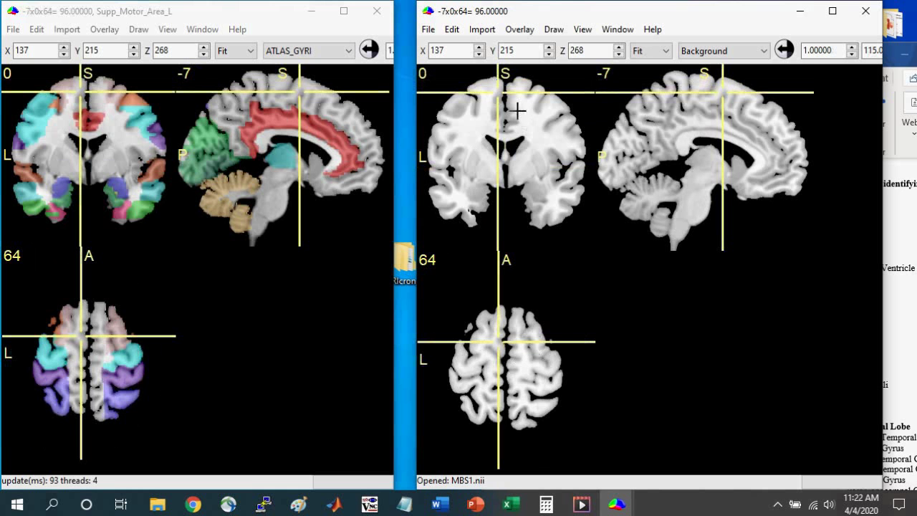
left_click_drag(496, 93, 490, 152)
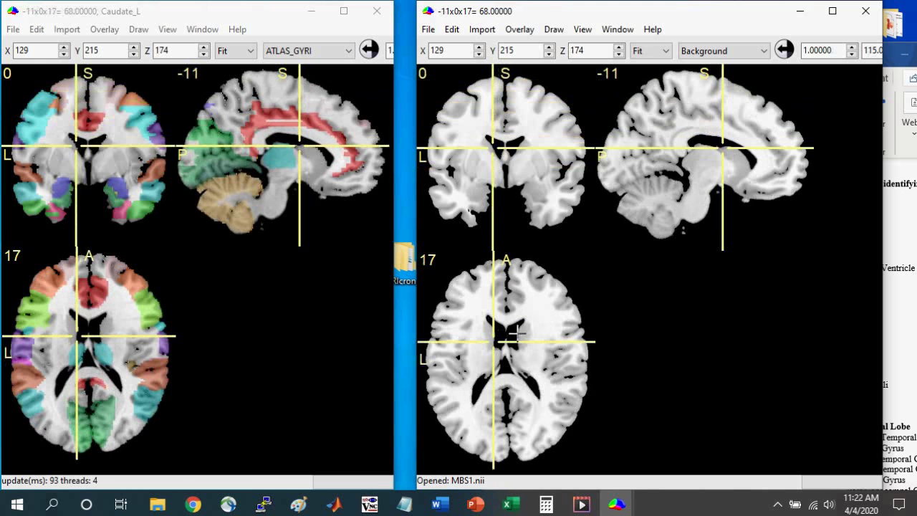
left_click(489, 155)
left_click_drag(489, 154, 492, 185)
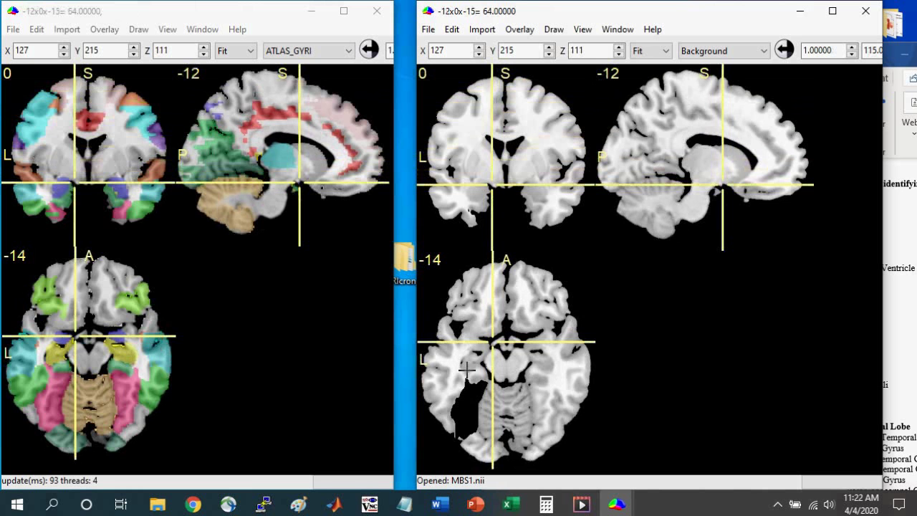
left_click(463, 411)
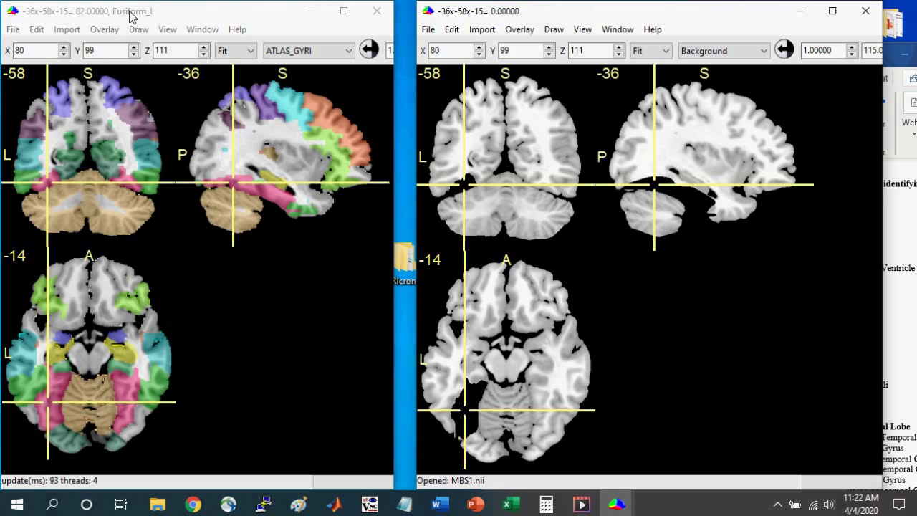
left_click(463, 186)
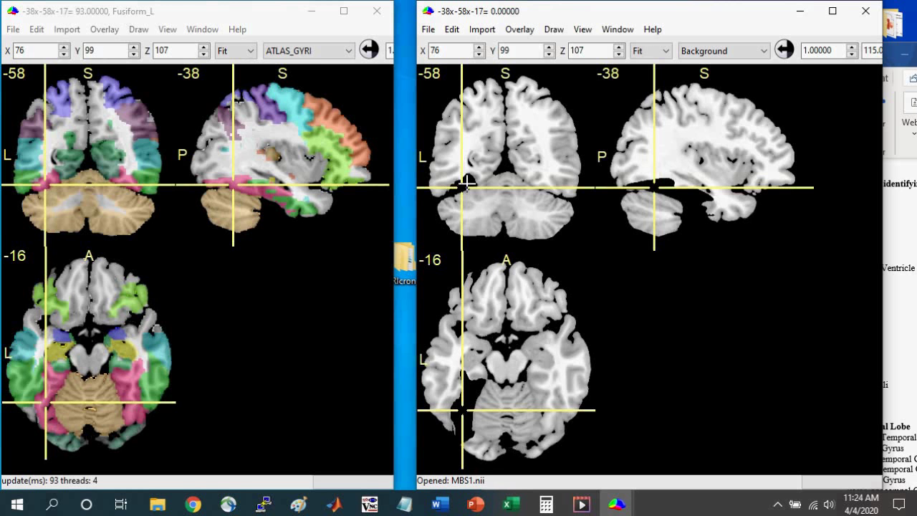
Close the MBS1 viewer and widen the Brain_Navigation_Materials folder window
left_click(866, 11)
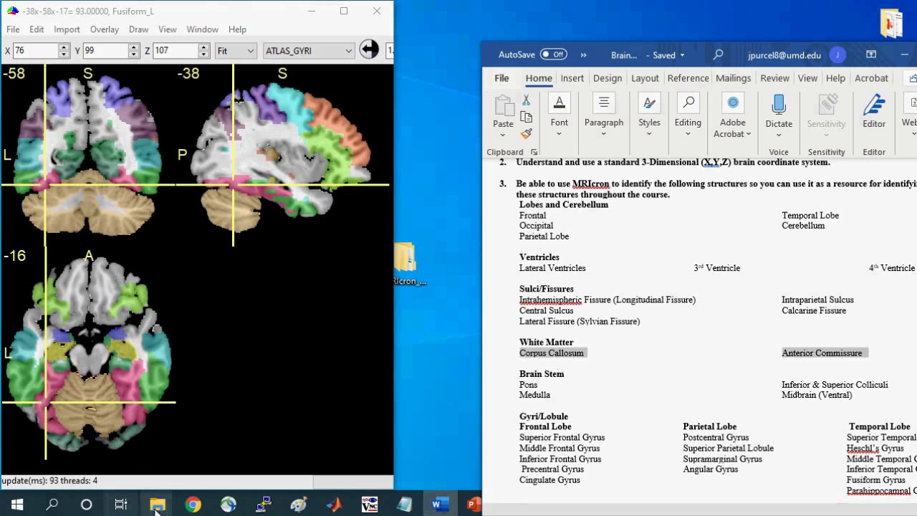
left_click(215, 473)
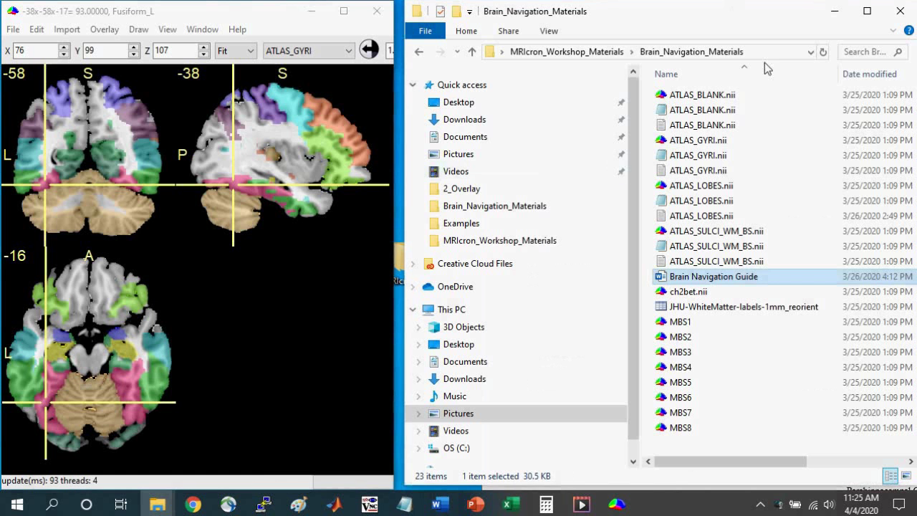
left_click_drag(400, 108, 332, 108)
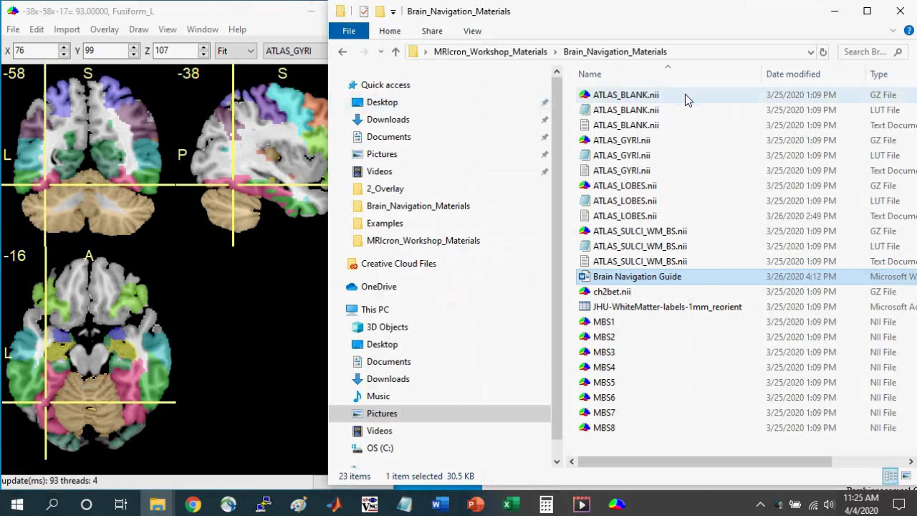
Point out the ATLAS_GYRI, ATLAS_LOBES, ATLAS_SULCI_WM_BS and ATLAS_BLANK .nii files
left_click(649, 140)
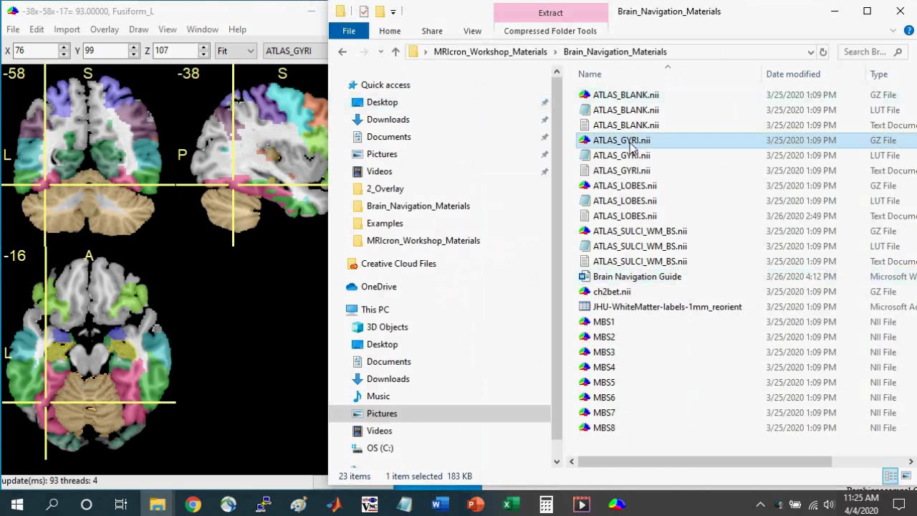
left_click(643, 186)
left_click(640, 232)
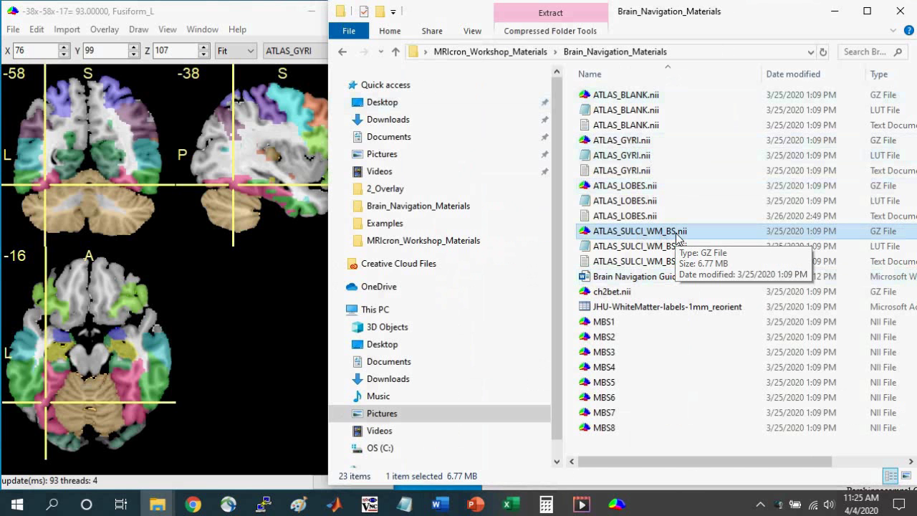
left_click(630, 95)
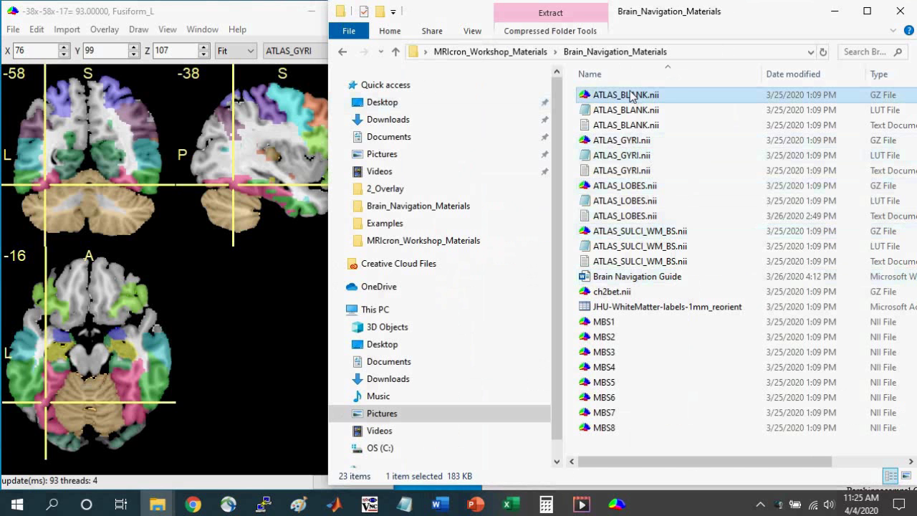